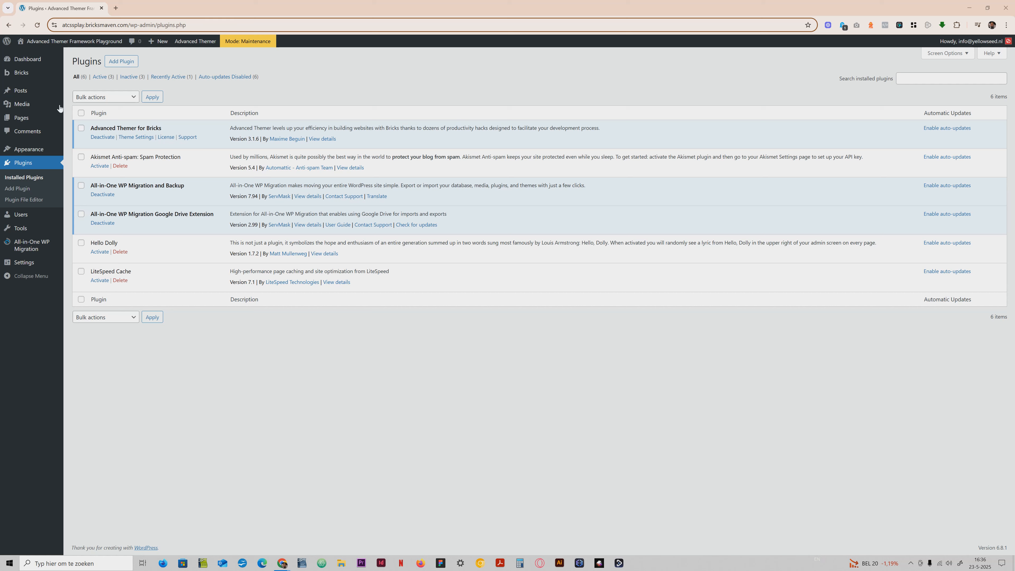
# Open the Advanced Themer theme settings and review the CSS Variables, Builder Tweaks and Global Settings options.
pyautogui.moveTo(24, 72)
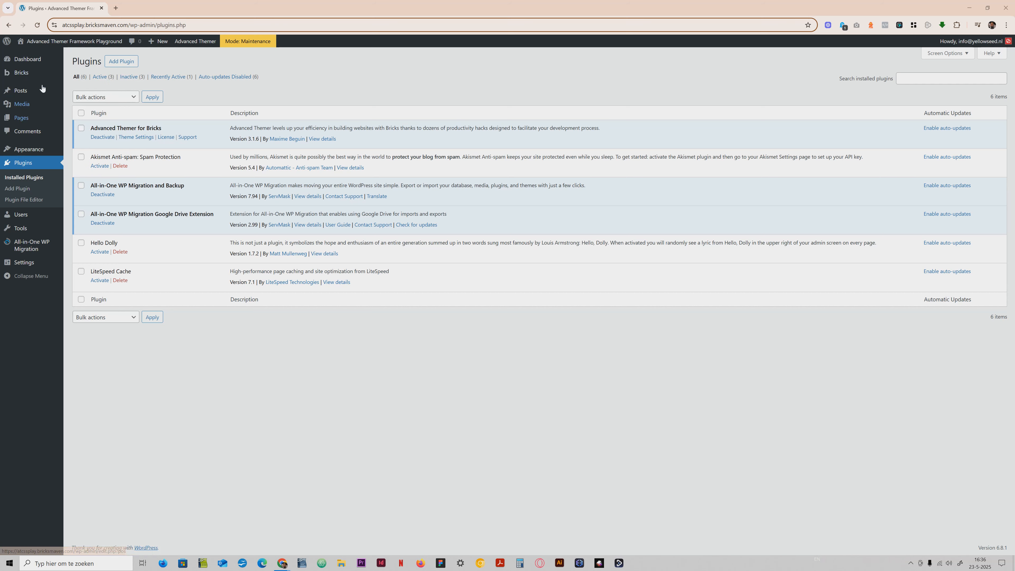
pyautogui.click(96, 175)
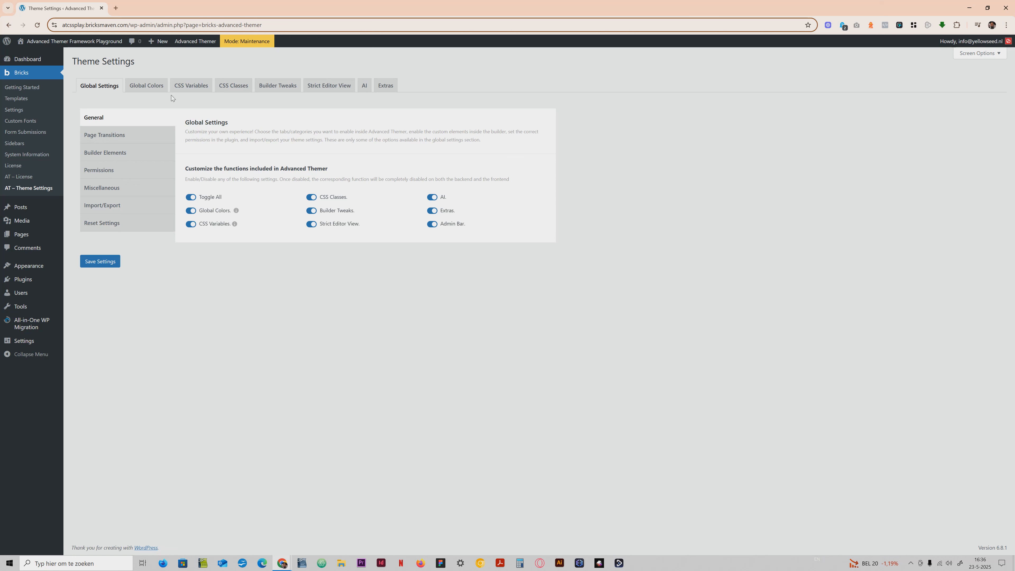
pyautogui.click(182, 88)
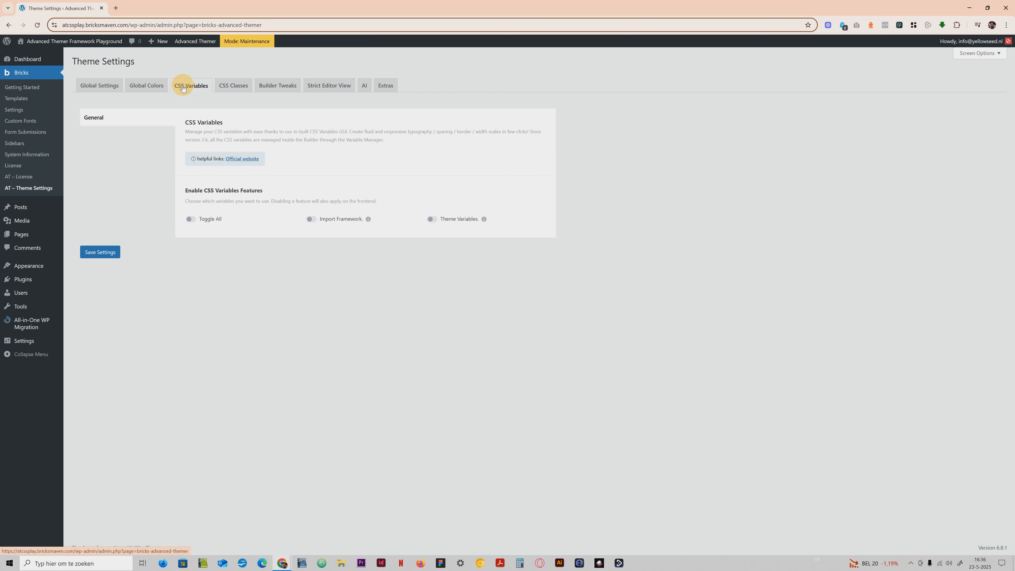
pyautogui.click(279, 87)
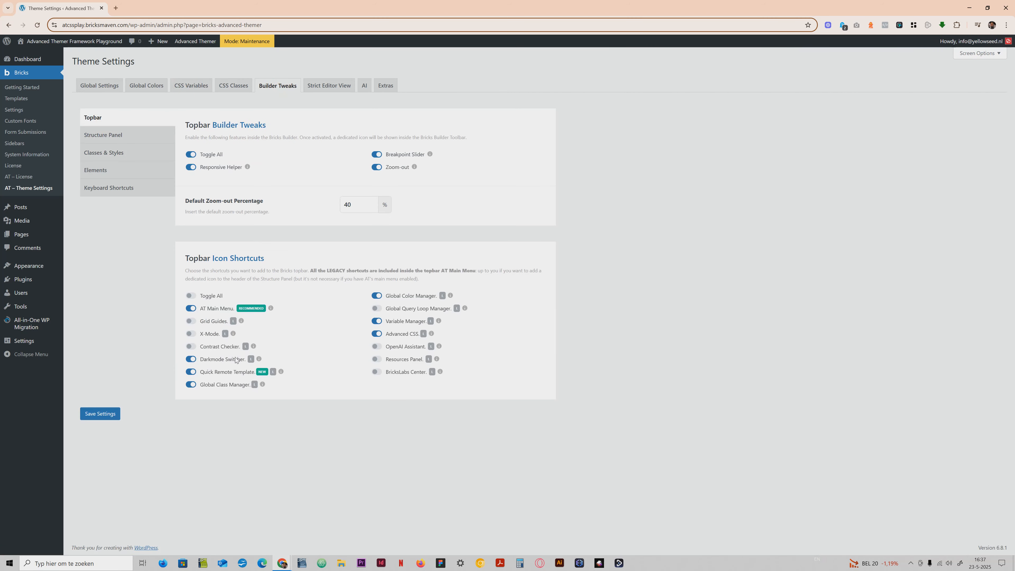
pyautogui.click(126, 325)
pyautogui.click(121, 87)
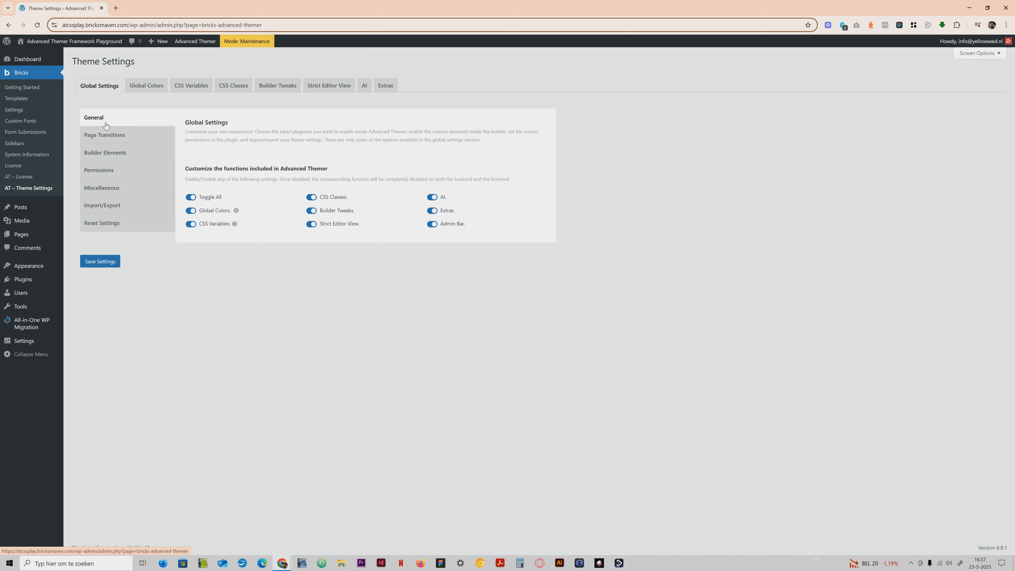
# Open the template options in the Bricks settings and go to the Remote templates section.
pyautogui.click(13, 100)
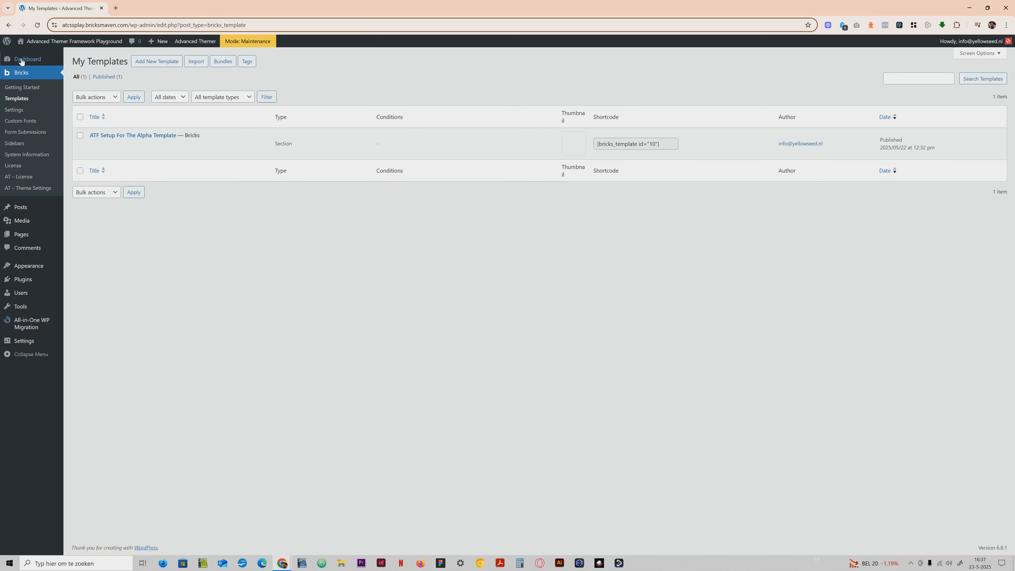
pyautogui.click(14, 110)
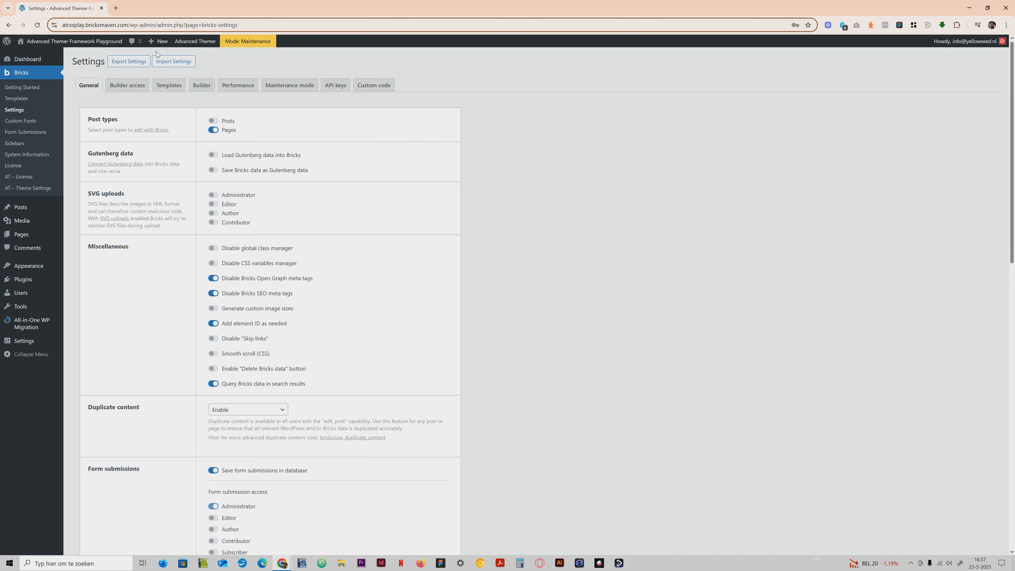
pyautogui.click(169, 87)
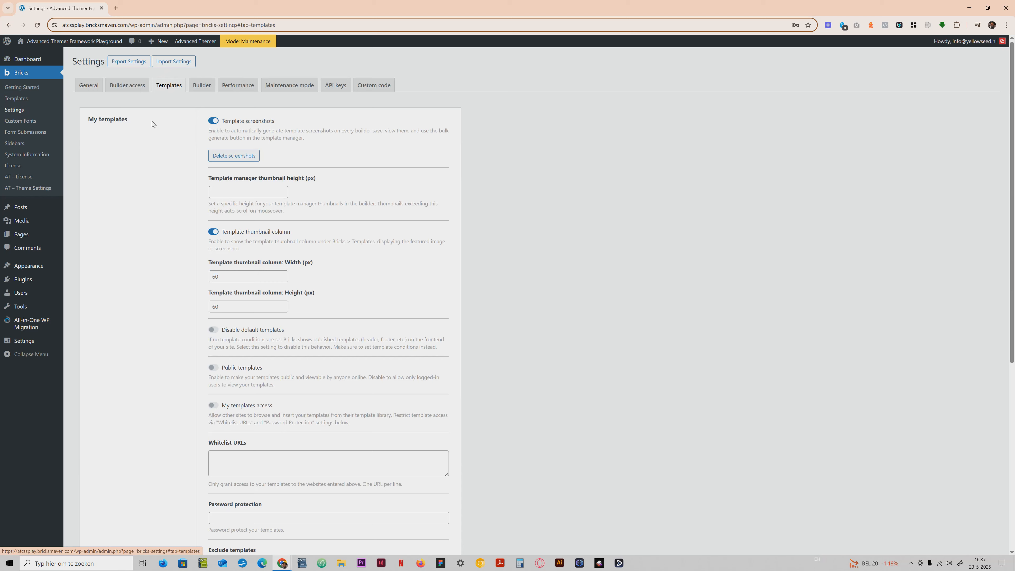
pyautogui.scroll(-6, 166, 225)
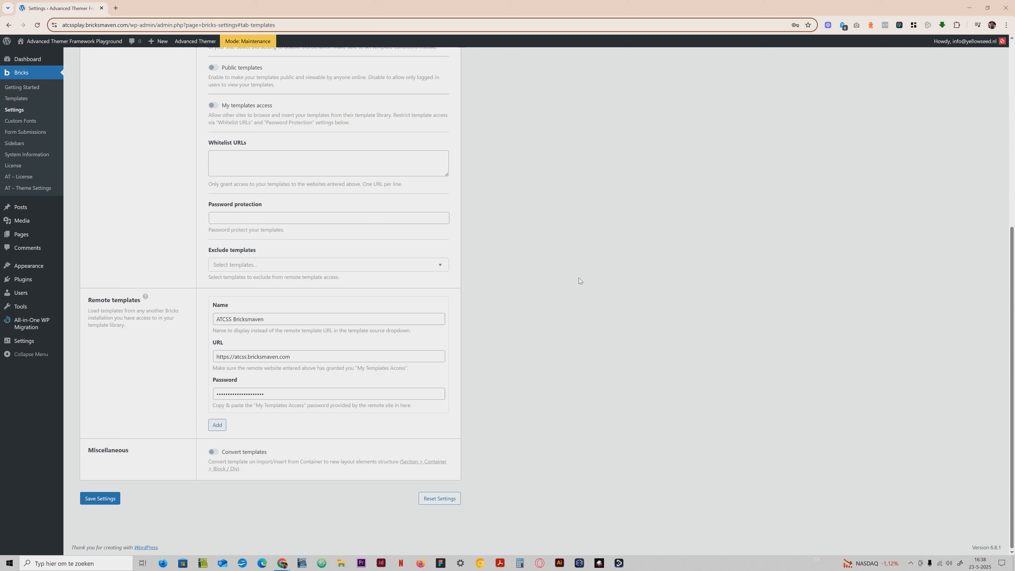
# Check the name, URL and password fields of the ATCSS Bricksmaven remote template source and save the settings.
pyautogui.moveTo(218, 356); pyautogui.dragTo(311, 357)
pyautogui.click(312, 357)
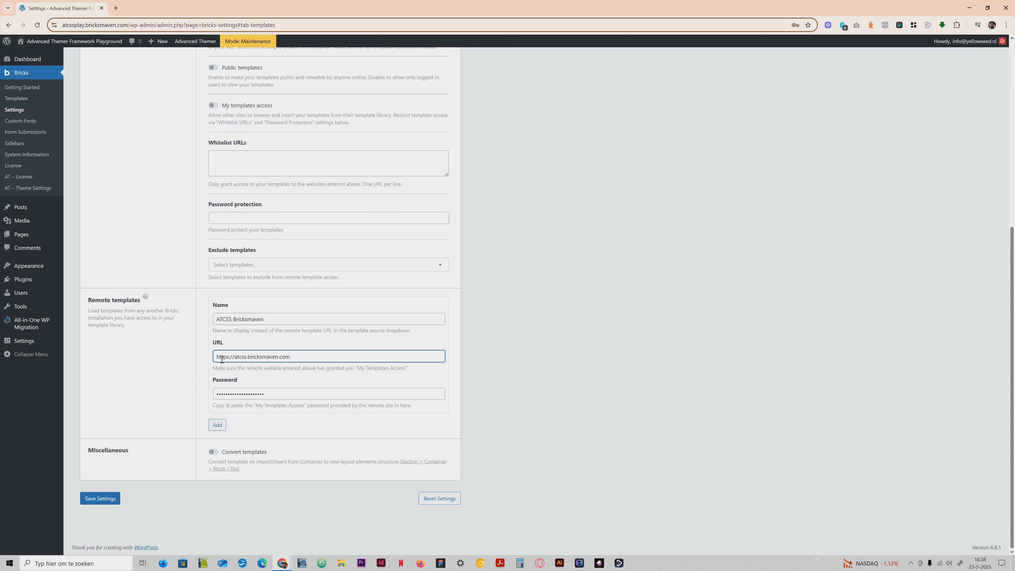
pyautogui.click(235, 357)
pyautogui.moveTo(215, 318); pyautogui.dragTo(284, 321)
pyautogui.click(283, 322)
pyautogui.click(239, 318)
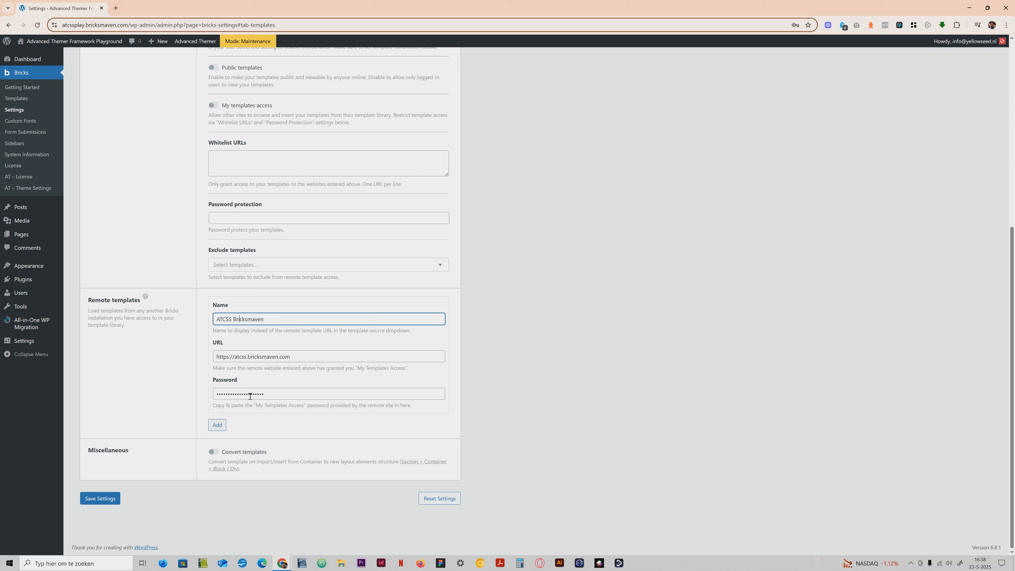
pyautogui.click(263, 394)
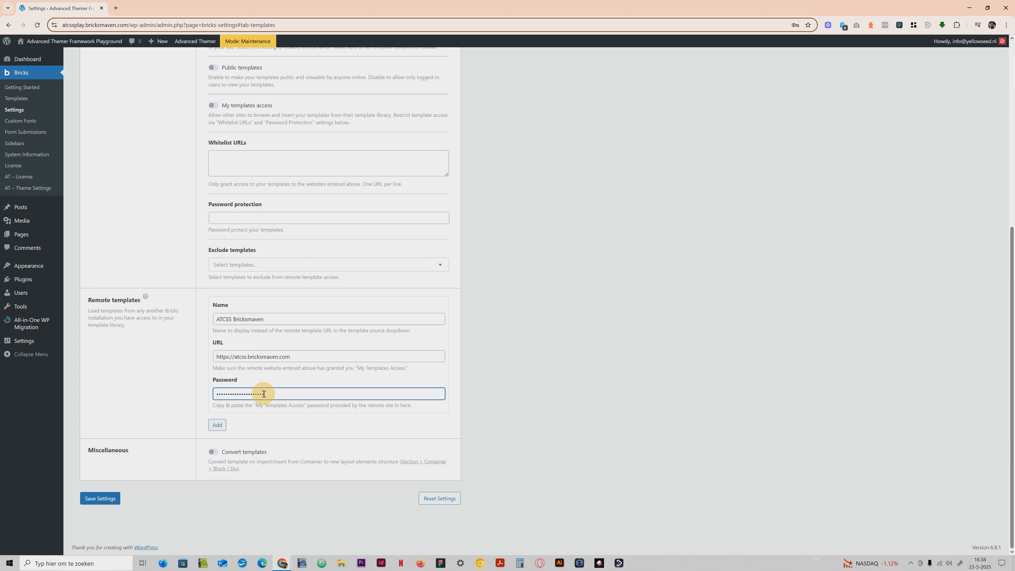
pyautogui.click(106, 499)
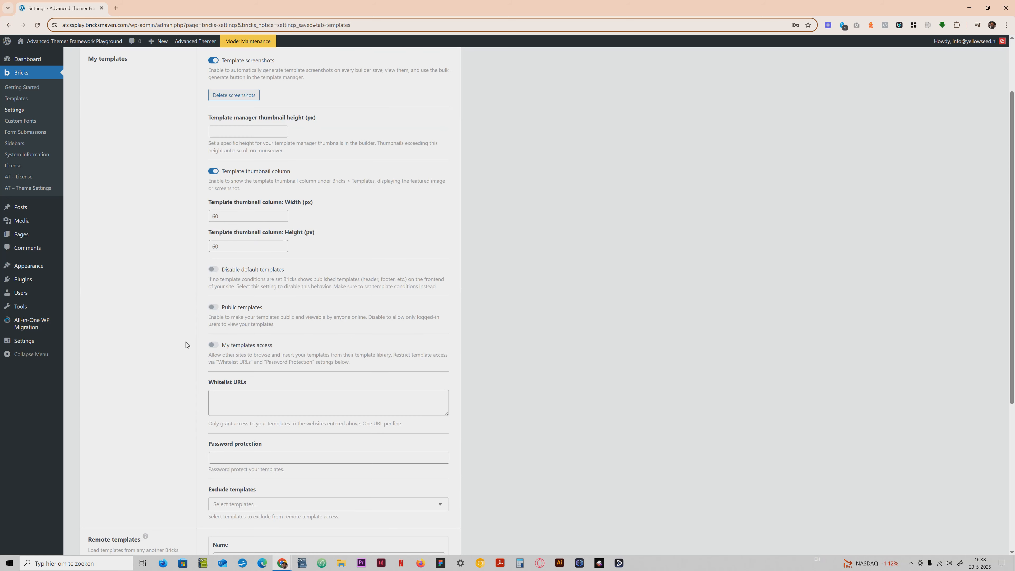
pyautogui.scroll(2, 130, 279)
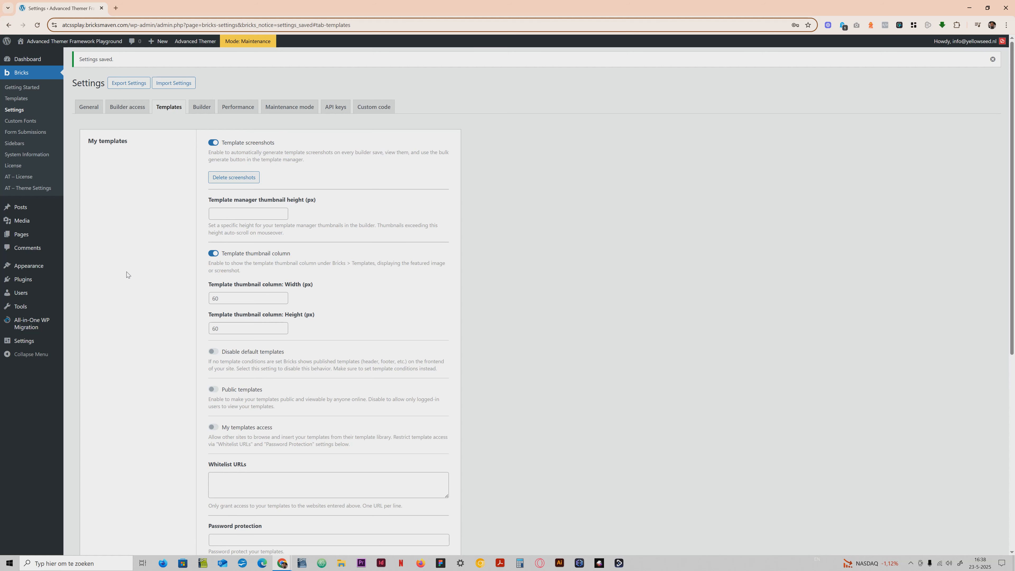
# Open the ATF Setup For The Alpha Template for editing with Bricks in a new browser tab.
pyautogui.click(25, 98)
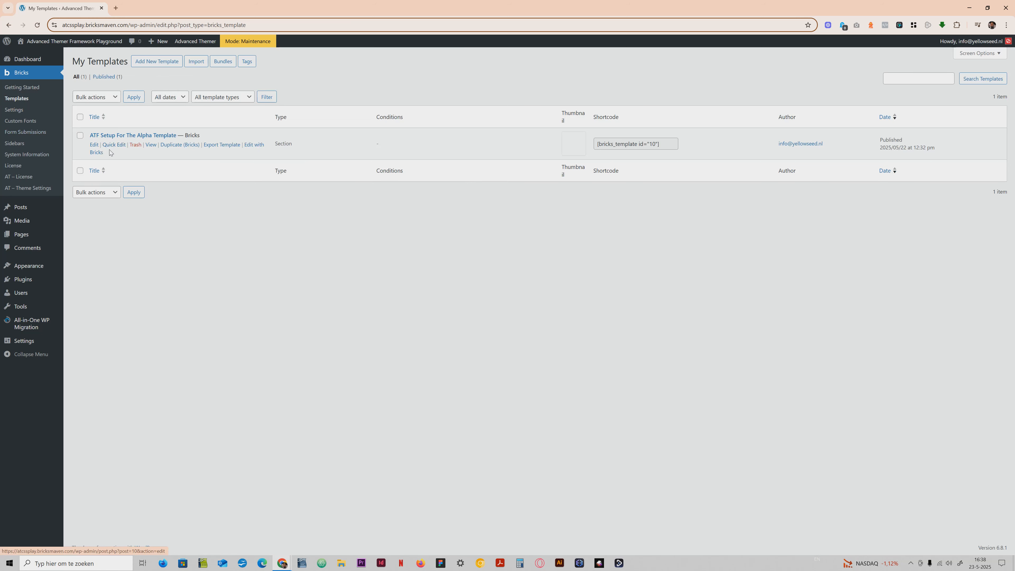
pyautogui.rightClick(100, 155)
pyautogui.click(147, 166)
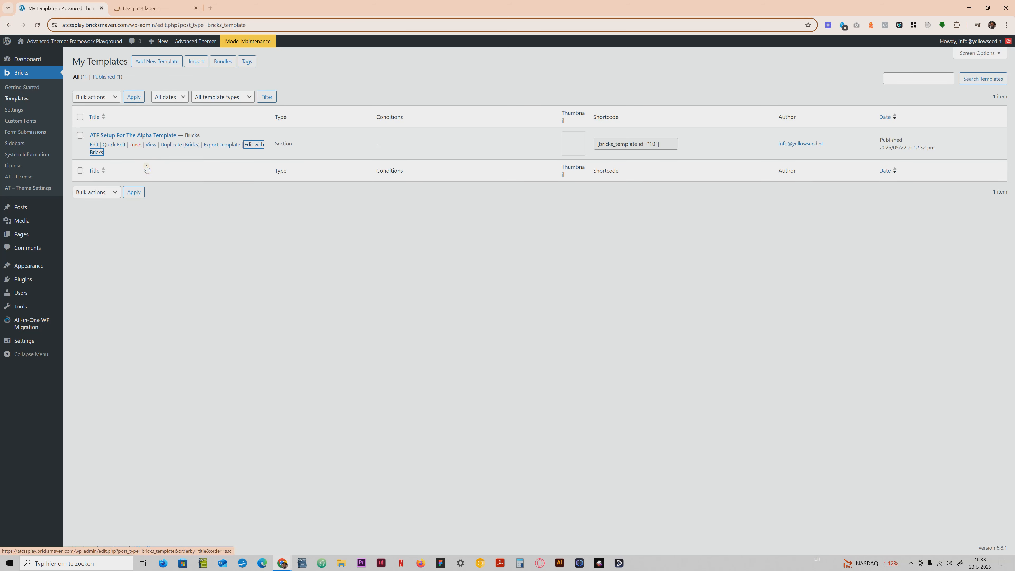
pyautogui.click(151, 8)
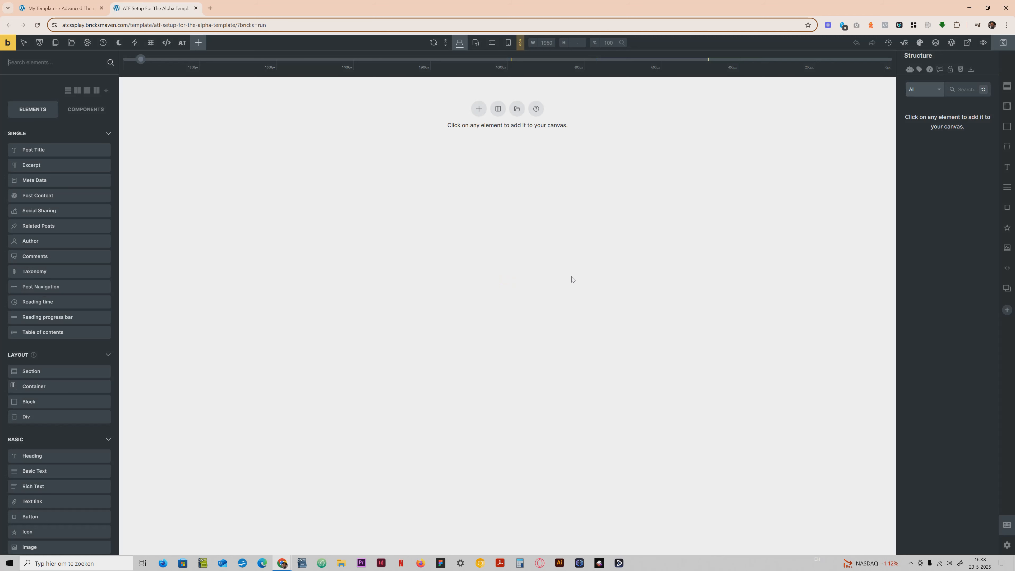
# Open the AT Framework settings and enable all global CSS variables.
pyautogui.click(182, 43)
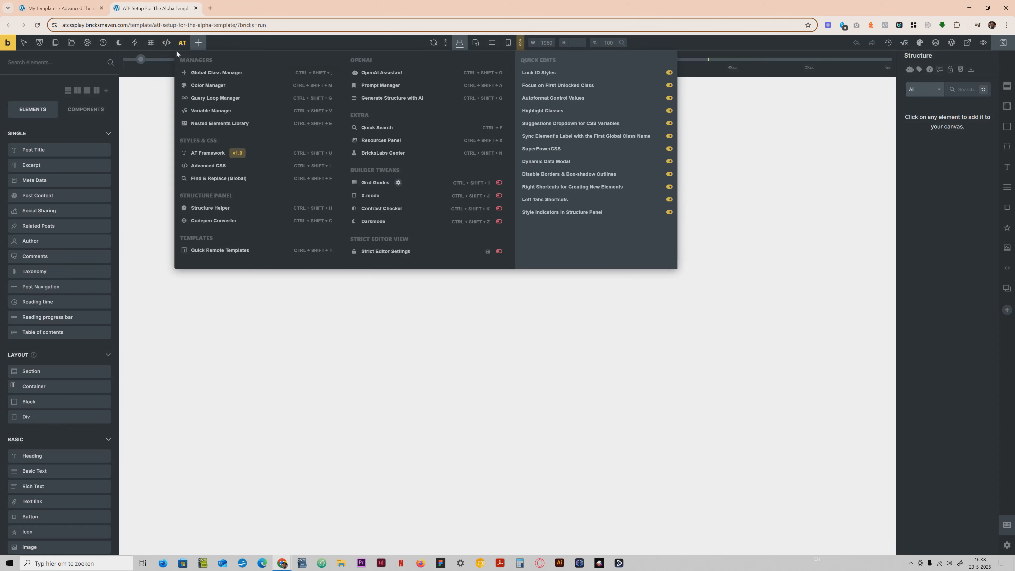
pyautogui.click(211, 156)
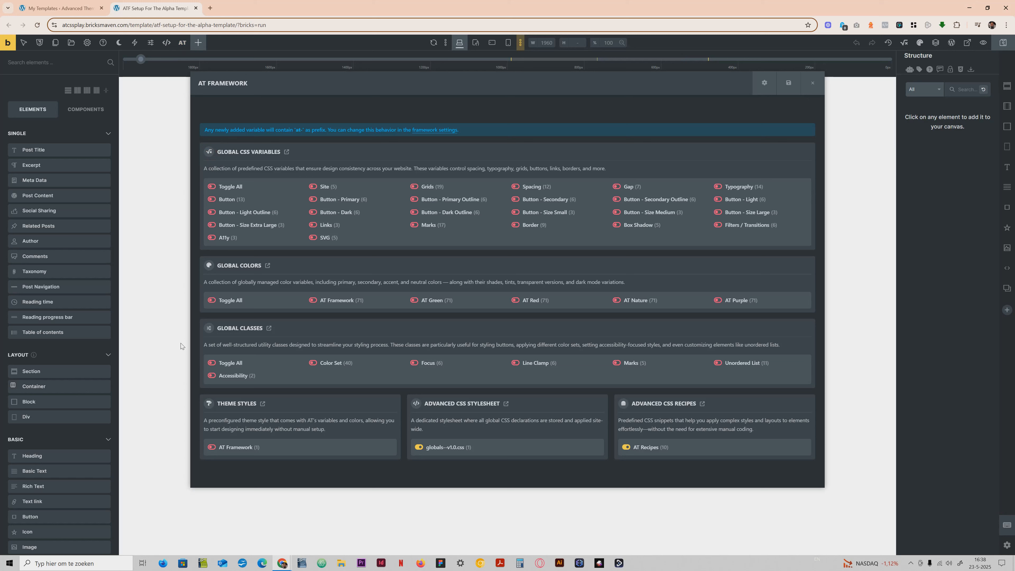
pyautogui.press('super+shift+h')
pyautogui.press('super+shift+h')
pyautogui.click(212, 186)
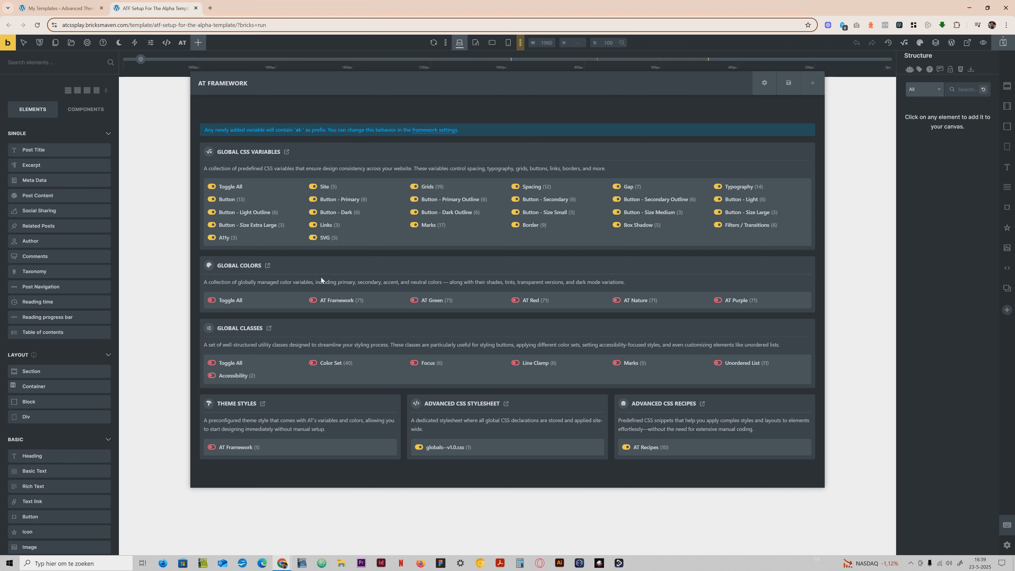
# Enable the AT Framework global colors, all global classes and the AT Framework theme style, and save the framework settings.
pyautogui.click(313, 300)
pyautogui.click(212, 364)
pyautogui.click(211, 448)
pyautogui.click(788, 83)
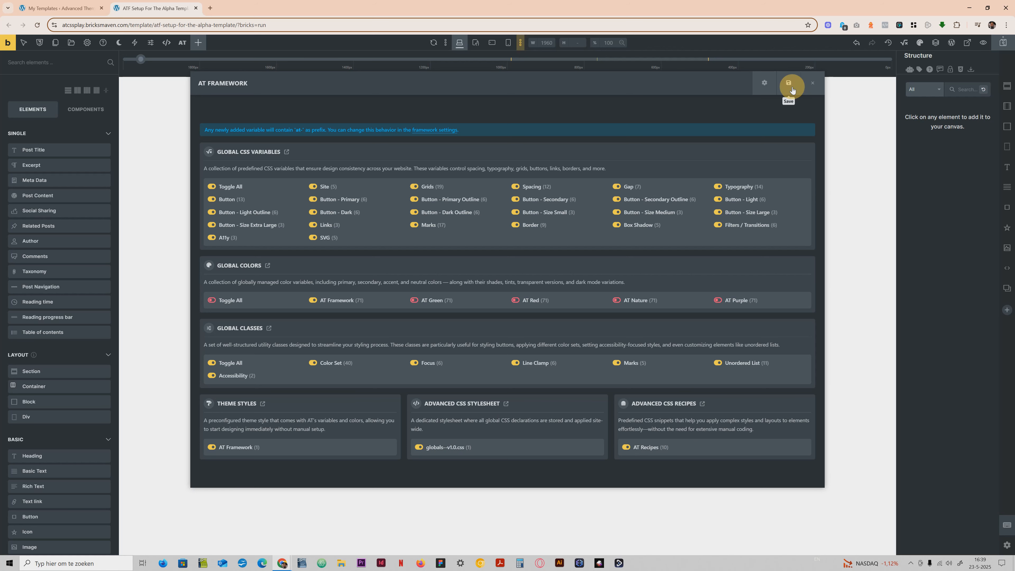
pyautogui.click(813, 85)
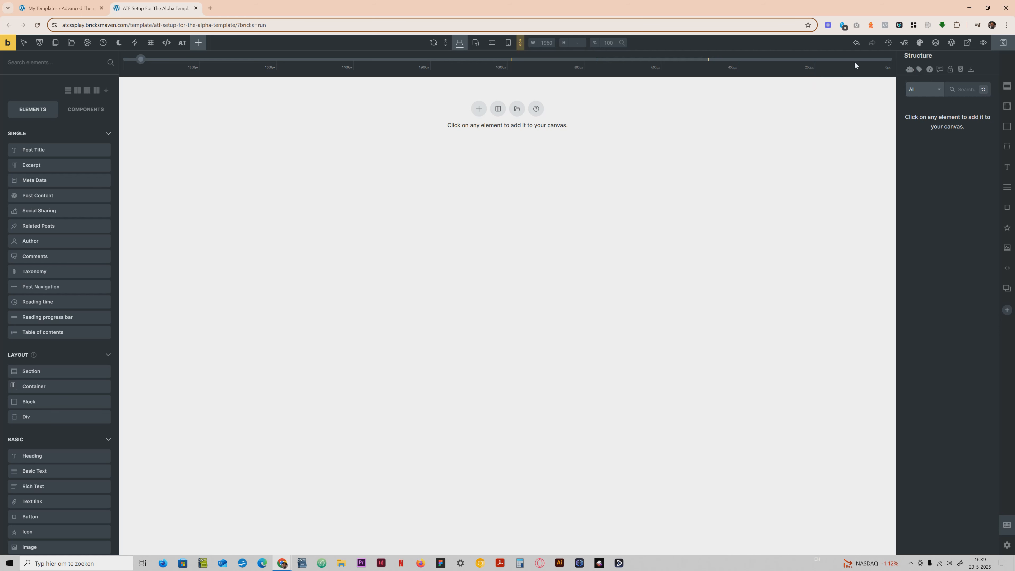
# Change the neutral color of the AT Framework palette to dark grey #2e2e2e in the Color Manager.
pyautogui.click(919, 43)
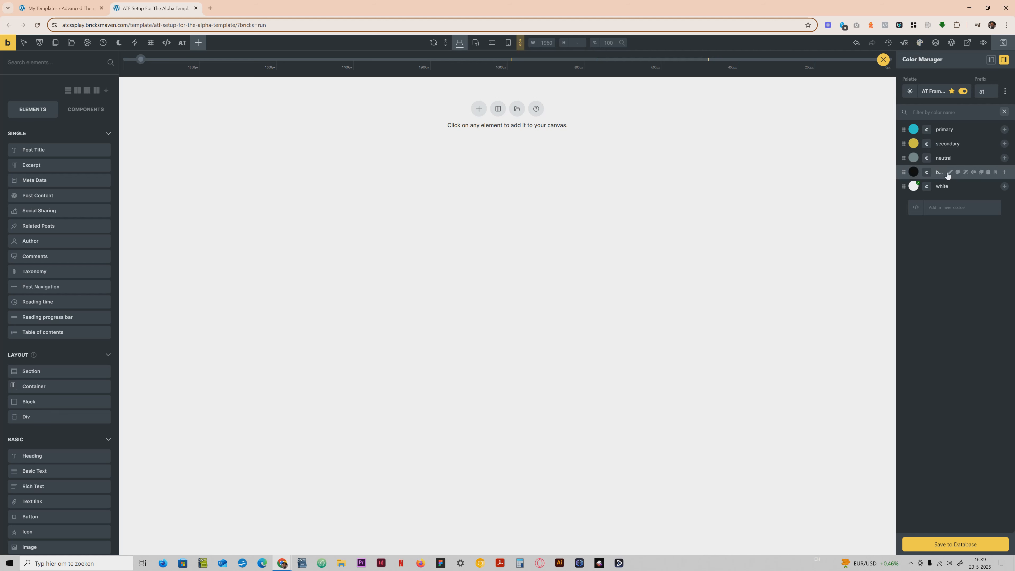
pyautogui.moveTo(912, 160)
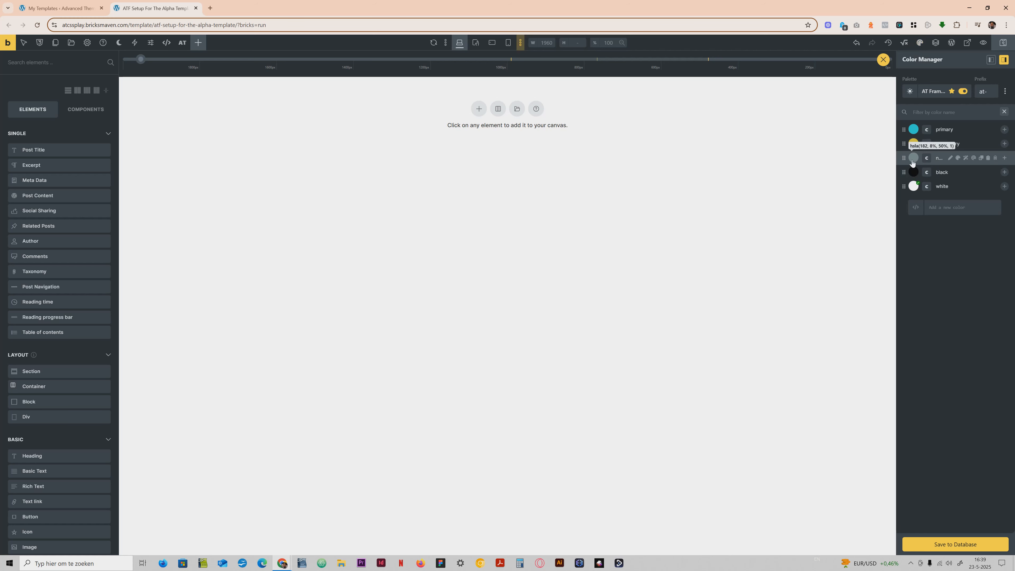
pyautogui.click(912, 160)
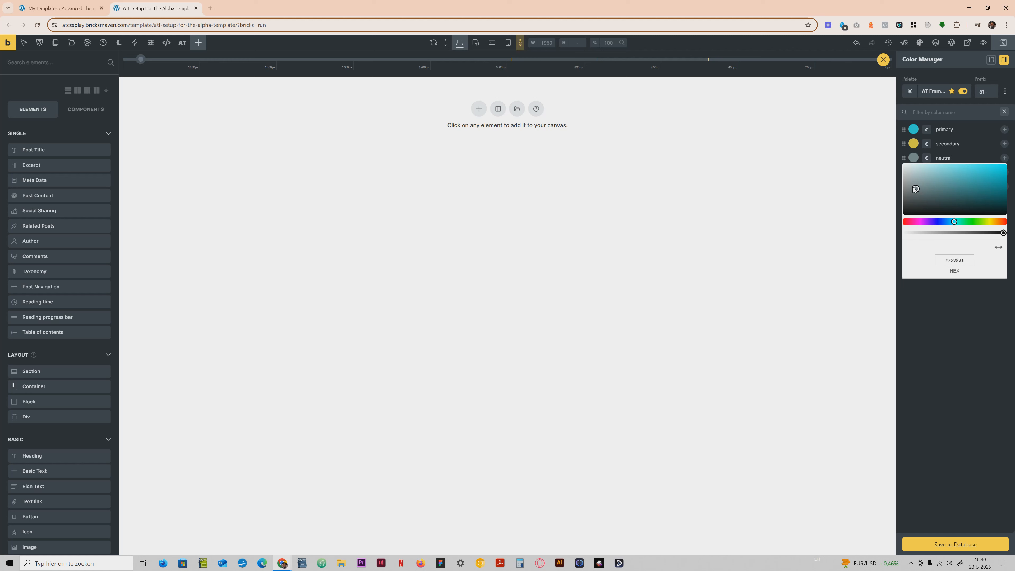
pyautogui.moveTo(914, 189); pyautogui.dragTo(899, 202)
pyautogui.moveTo(897, 204); pyautogui.dragTo(898, 206)
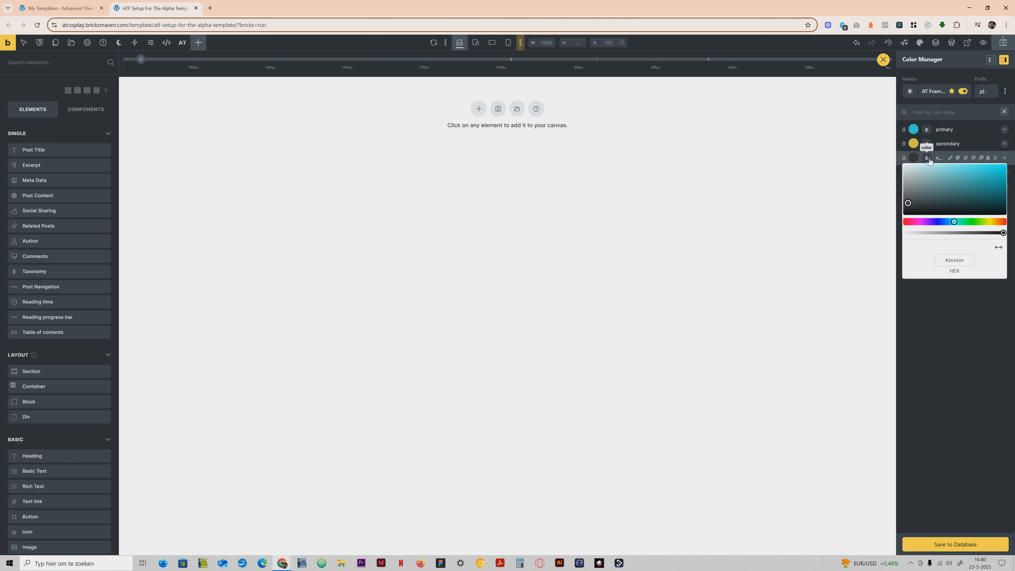
pyautogui.click(927, 311)
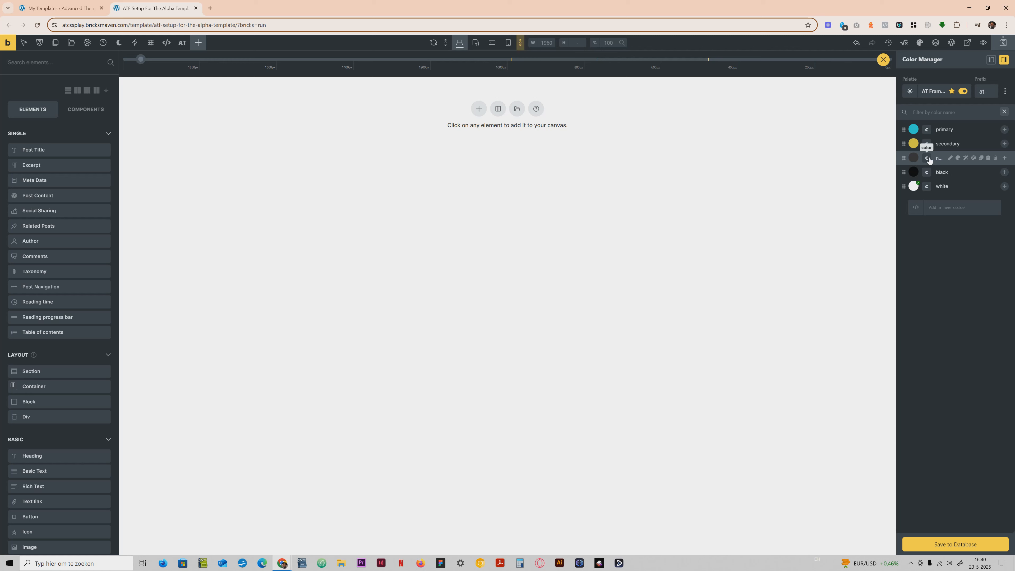
pyautogui.click(882, 60)
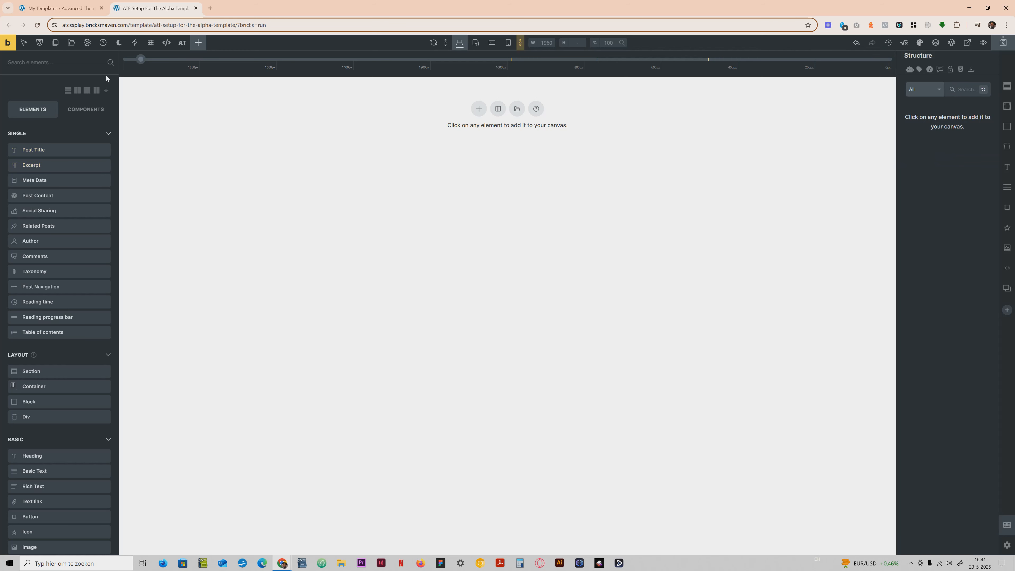
# Search the ATCSS Bricksmaven remote templates for "hero" and insert the Hero 72 section into the page.
pyautogui.click(70, 42)
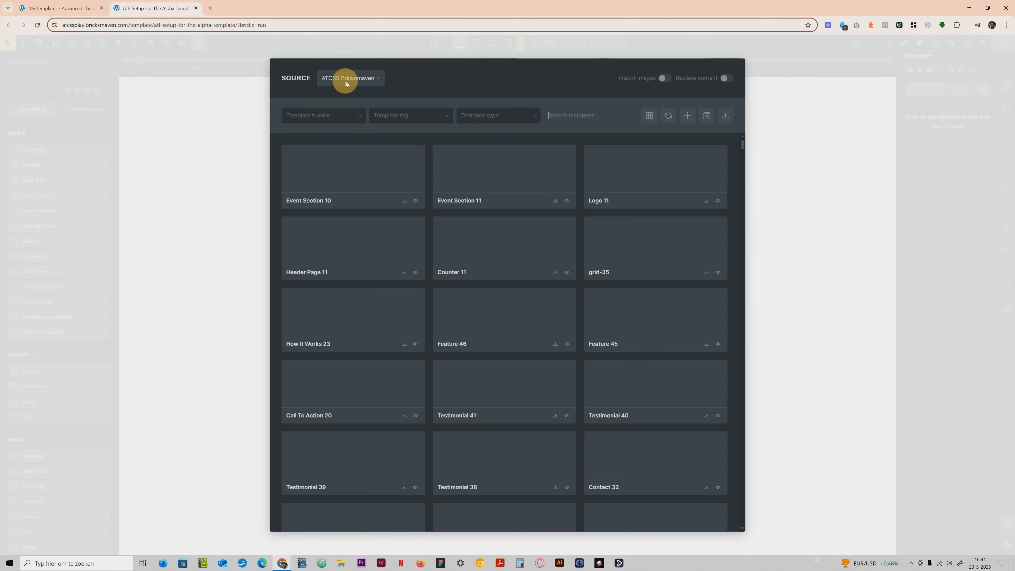
pyautogui.click(377, 79)
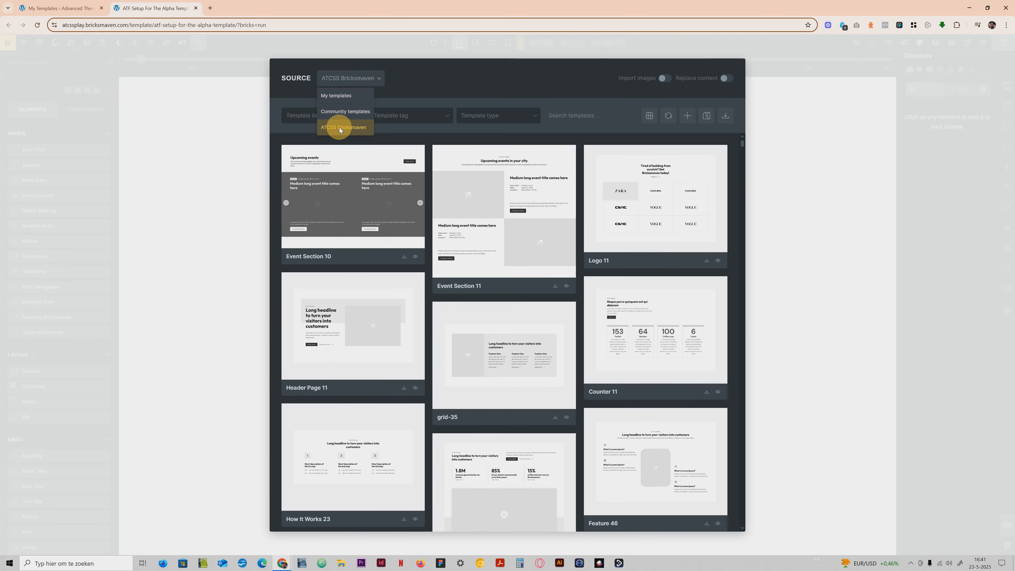
pyautogui.click(339, 128)
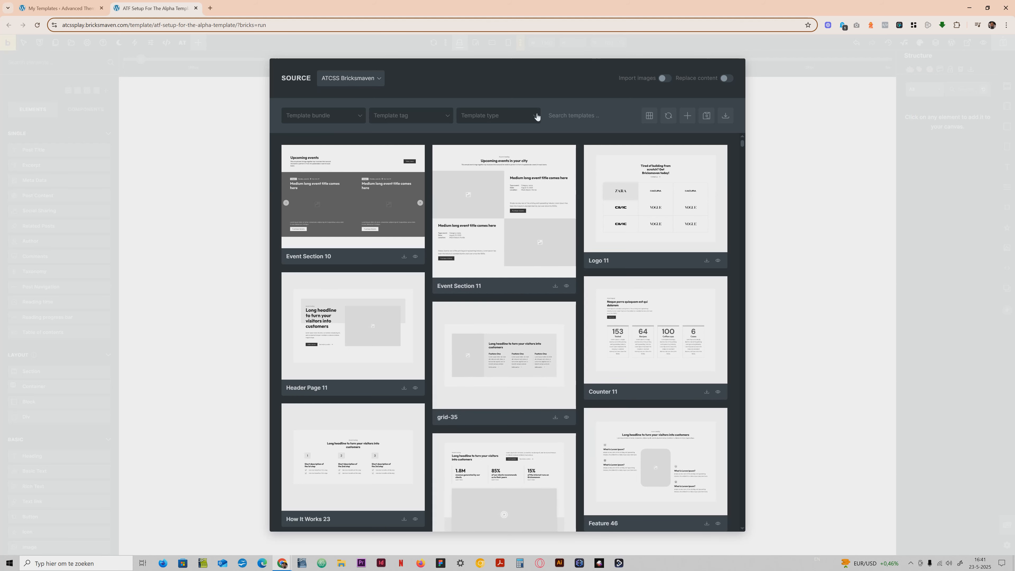
pyautogui.click(562, 116)
pyautogui.write('hero')
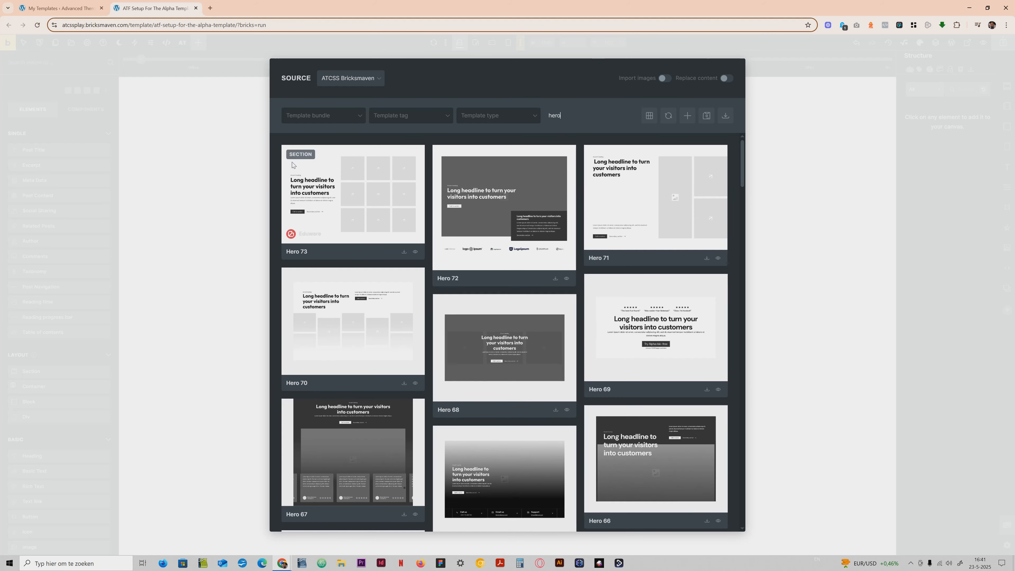
pyautogui.click(555, 279)
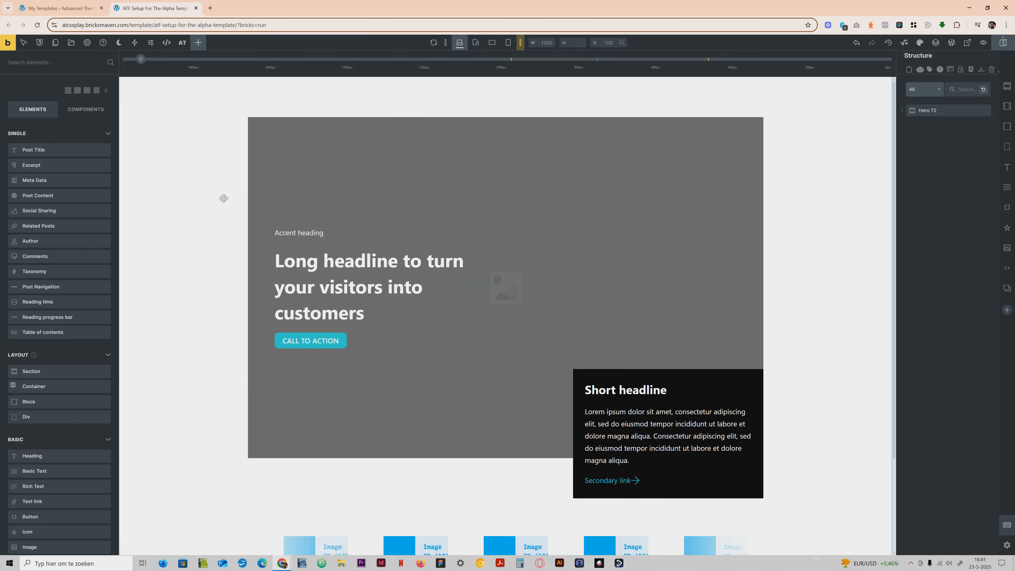
pyautogui.scroll(-3, 223, 197)
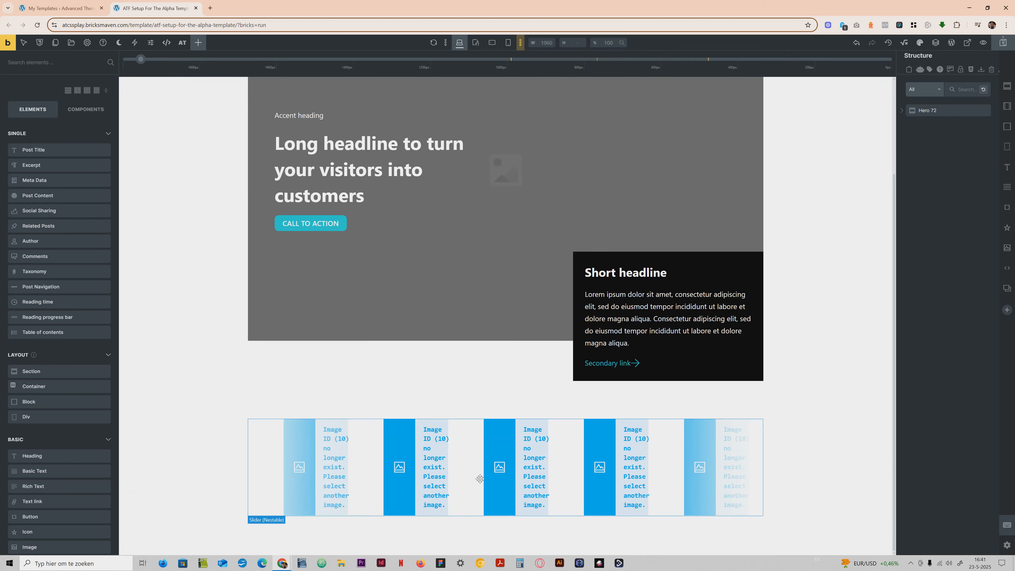
# Preview the Hero 72 section at the tablet, mobile landscape and mobile portrait breakpoints, and return to the desktop view.
pyautogui.click(466, 447)
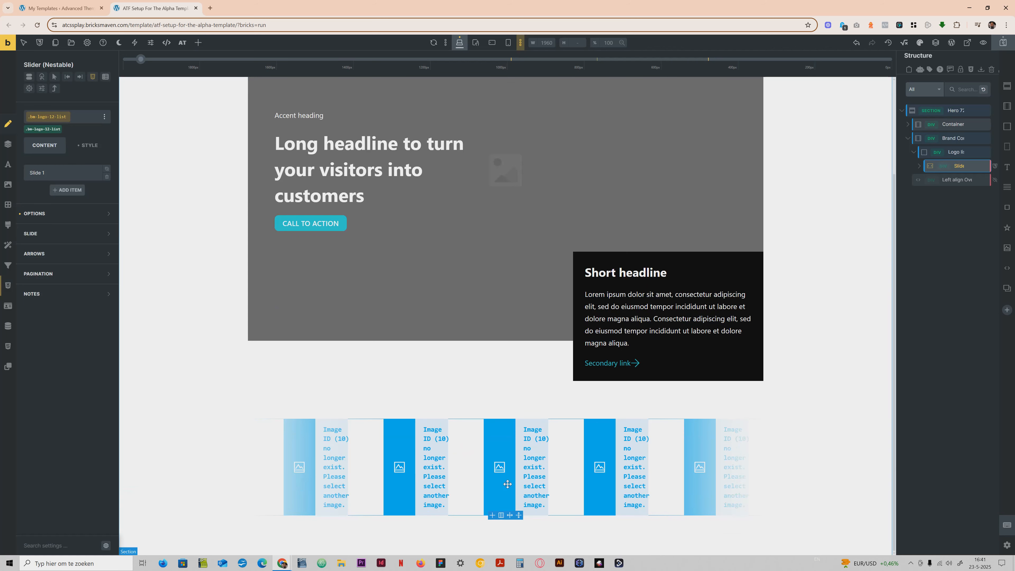
pyautogui.scroll(3, 531, 434)
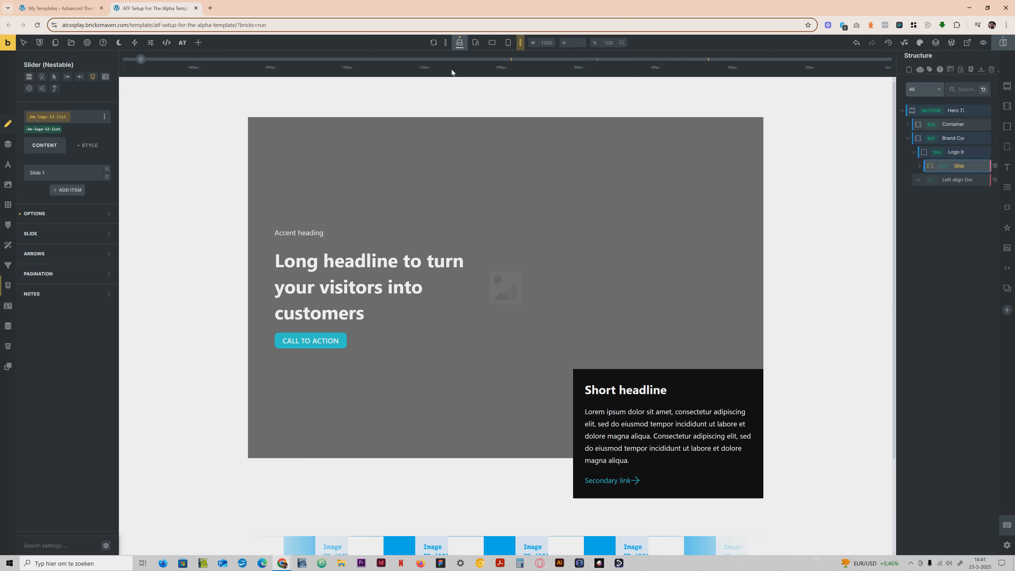
pyautogui.click(474, 43)
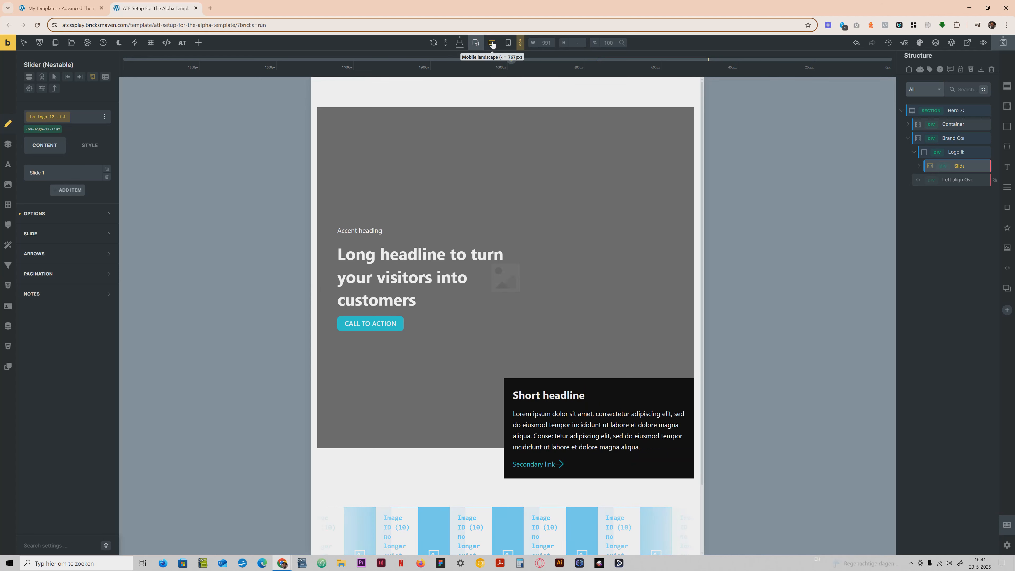
pyautogui.click(491, 43)
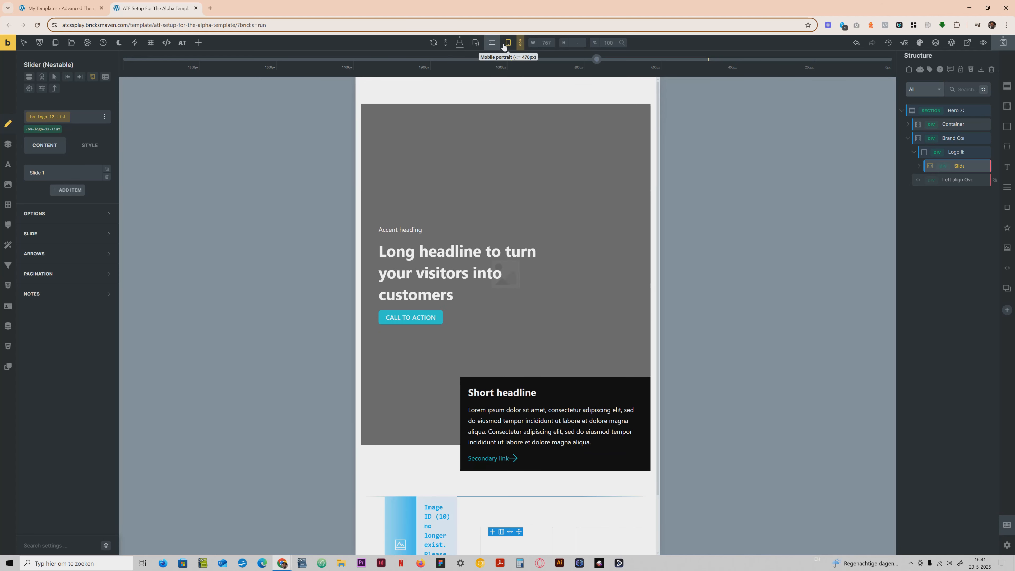
pyautogui.click(504, 45)
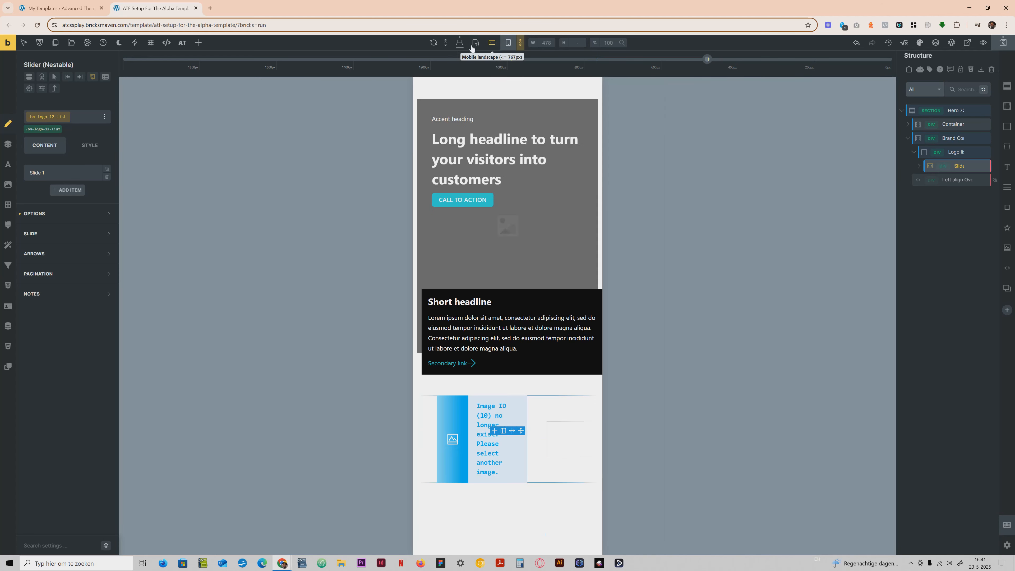
pyautogui.click(458, 46)
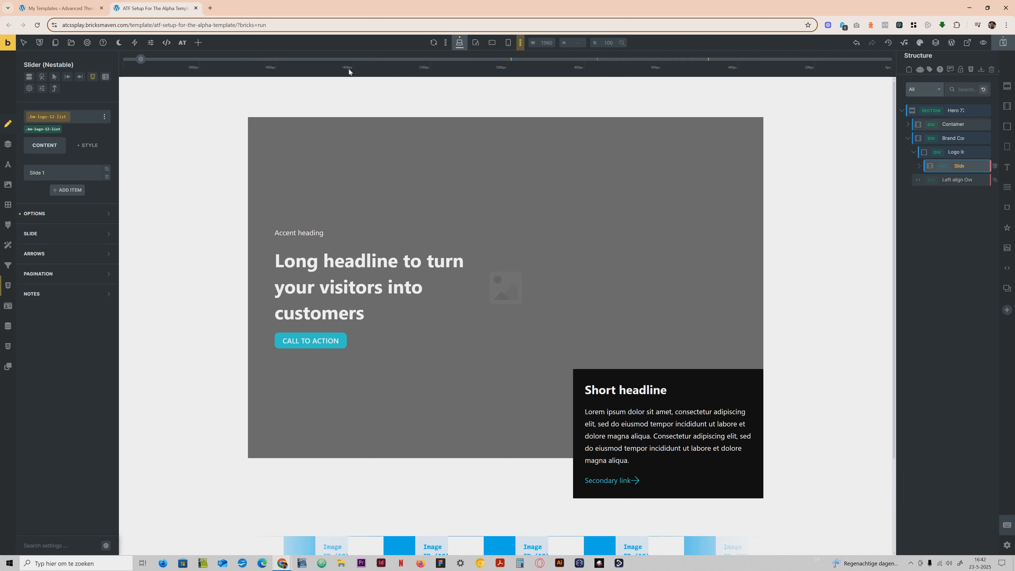
# Compare the Hero 72 section in dark mode and light mode on the canvas.
pyautogui.click(120, 46)
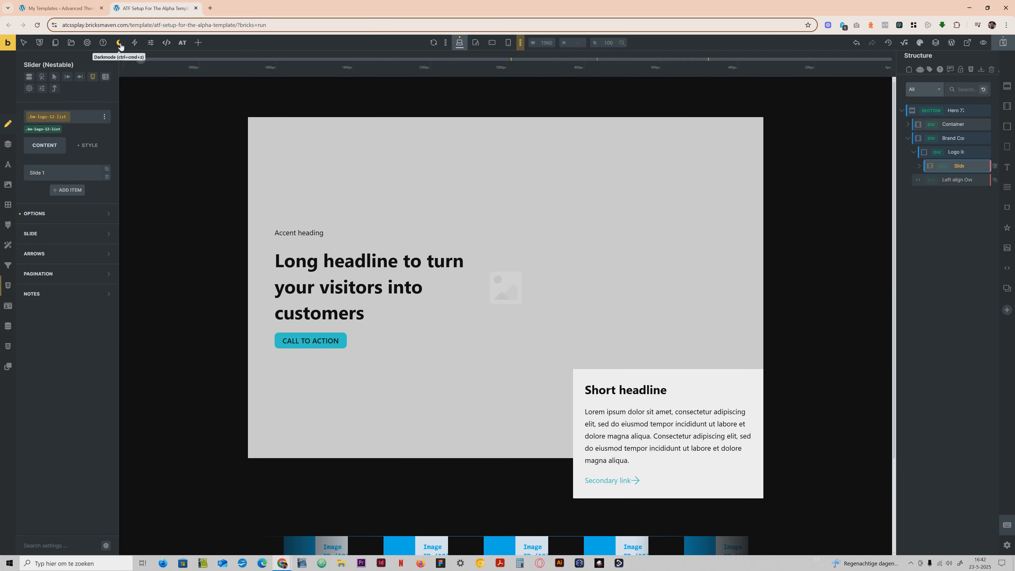
pyautogui.click(120, 46)
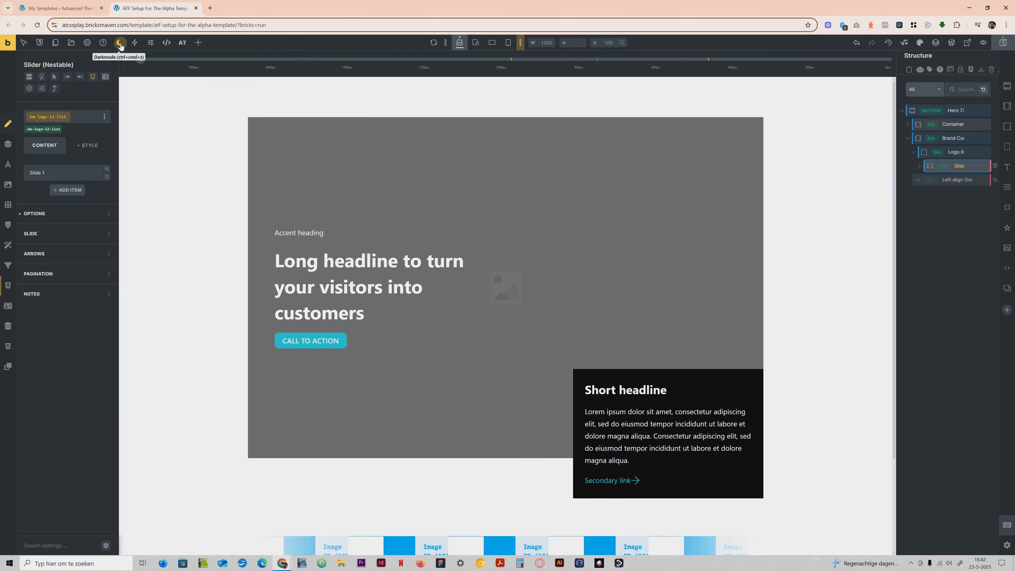
pyautogui.click(120, 46)
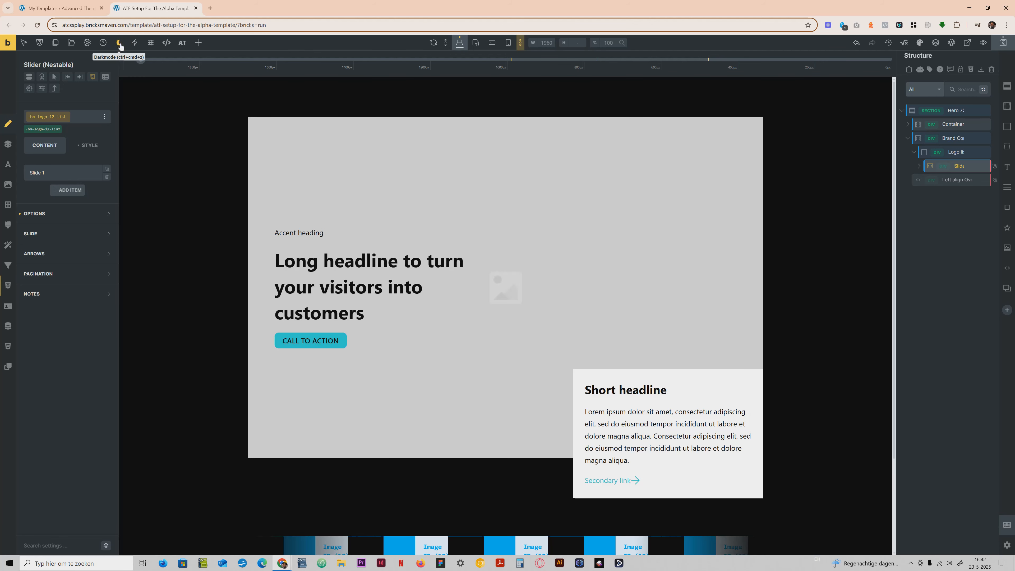
pyautogui.click(120, 46)
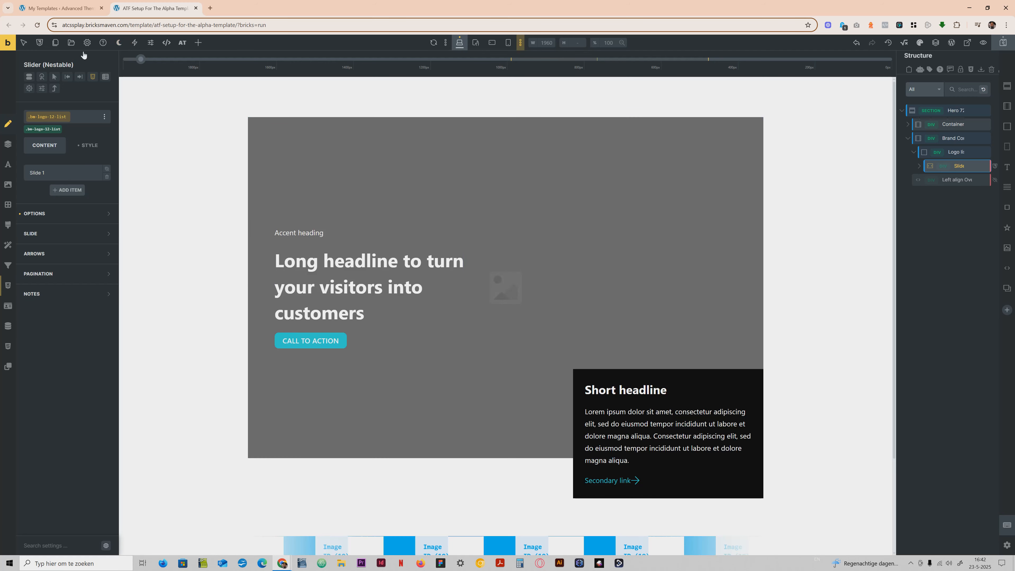
# Search the ATCSS Bricksmaven remote templates for "content" and insert the Content 58 section.
pyautogui.click(72, 41)
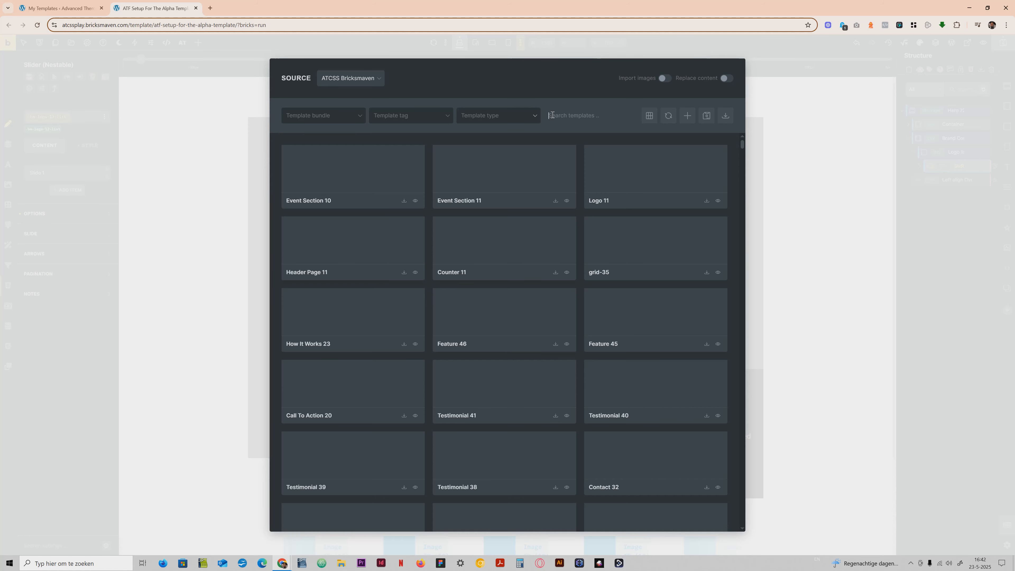
pyautogui.write('content')
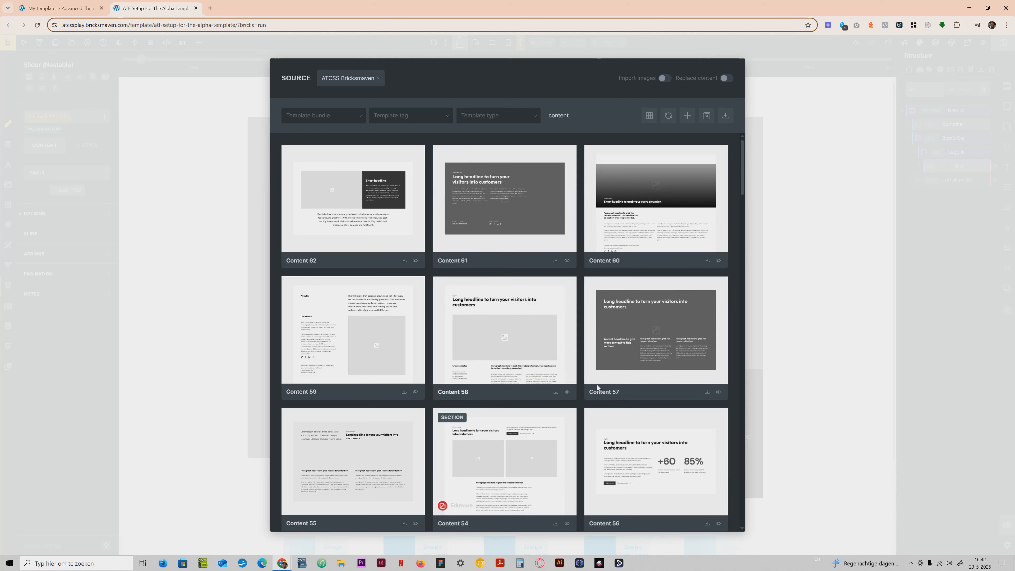
pyautogui.click(554, 391)
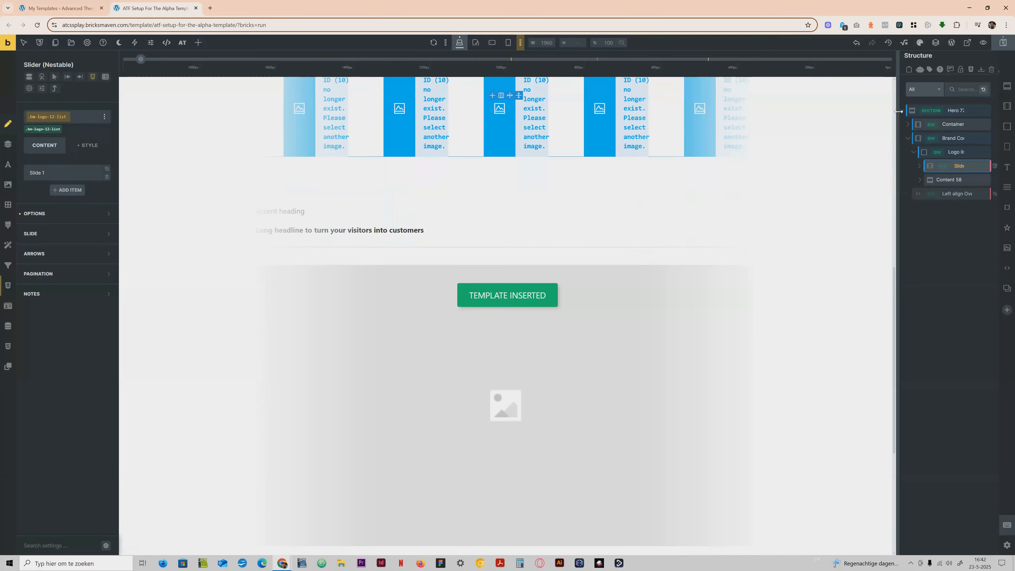
# Move the Content 58 section out of the Hero 72 logo block to the root level of the structure, below Hero 72.
pyautogui.click(902, 111)
pyautogui.click(901, 111)
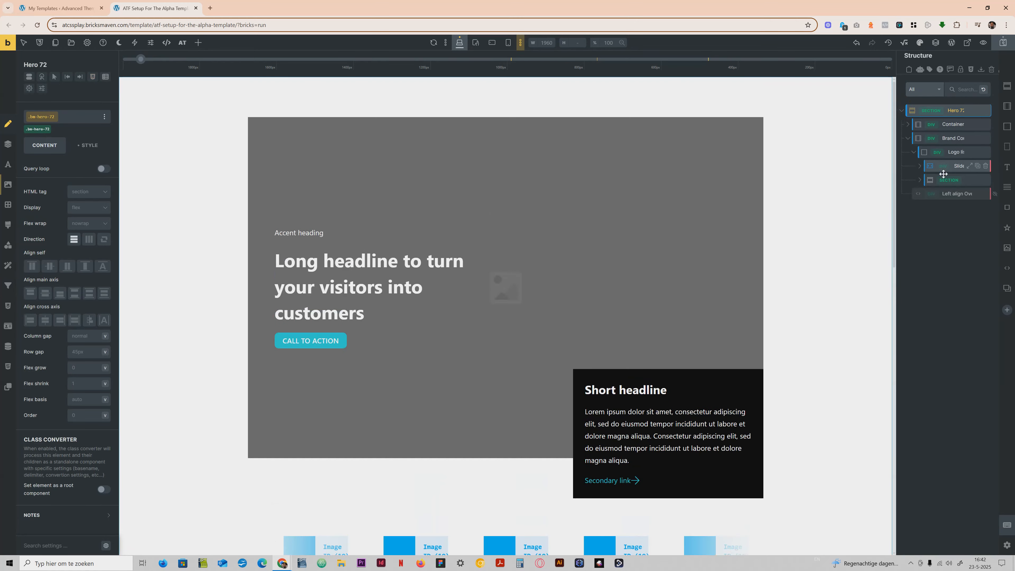
pyautogui.click(929, 180)
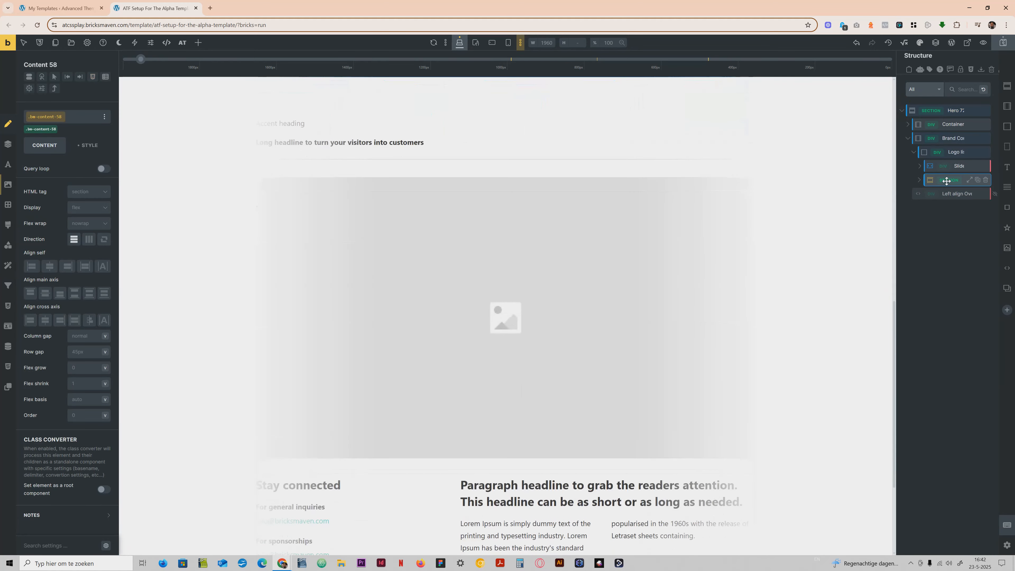
pyautogui.moveTo(946, 181); pyautogui.dragTo(913, 105)
# Examine the layout of the Content 58 section, including its headline, image and text columns, and select the section.
pyautogui.scroll(-3, 399, 299)
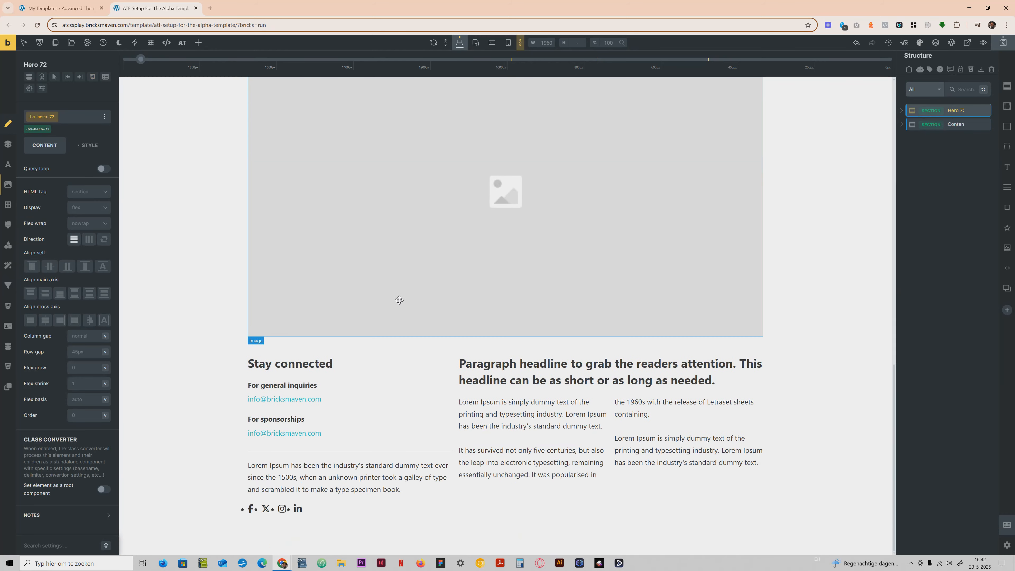
pyautogui.scroll(18, 399, 299)
pyautogui.scroll(-15, 399, 299)
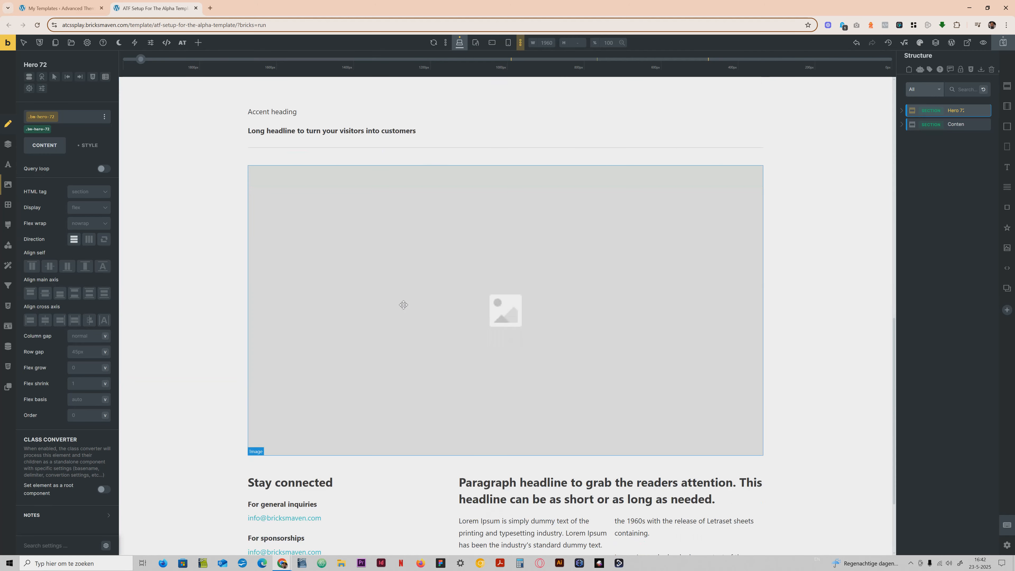
pyautogui.scroll(10, 403, 305)
pyautogui.scroll(5, 403, 305)
pyautogui.scroll(-9, 403, 305)
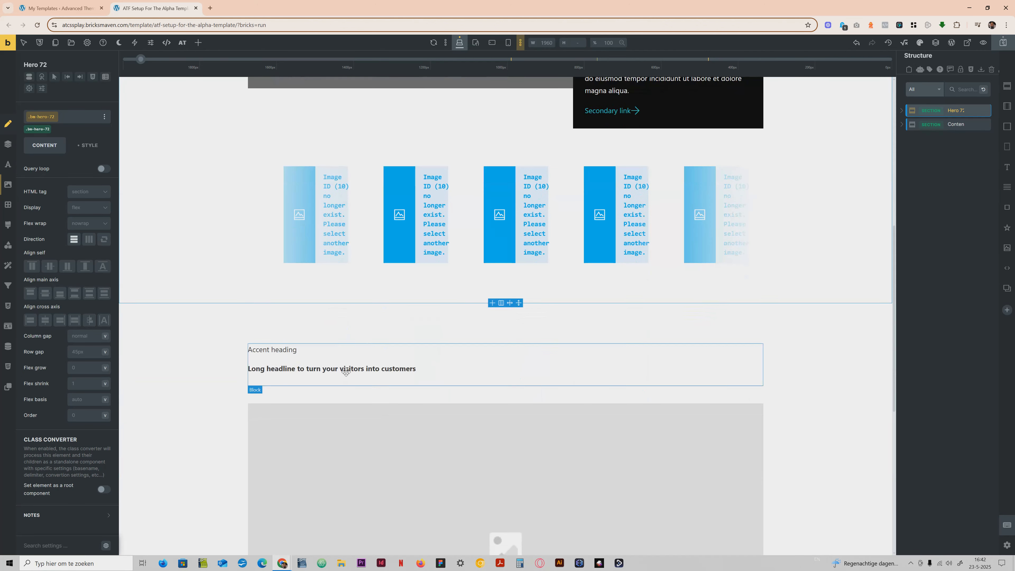
pyautogui.click(353, 372)
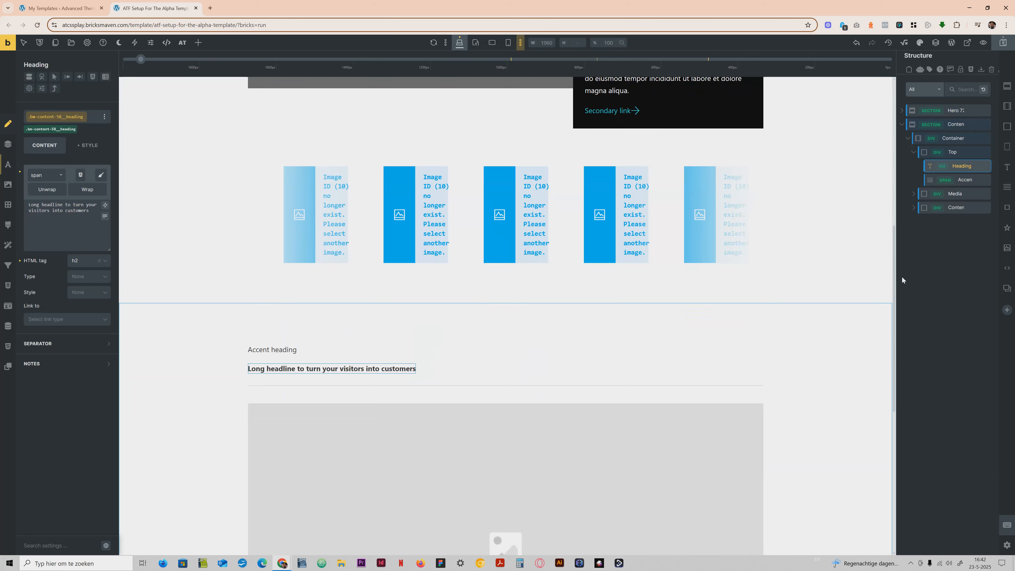
pyautogui.scroll(-1, 617, 363)
pyautogui.scroll(-3, 617, 363)
pyautogui.click(826, 167)
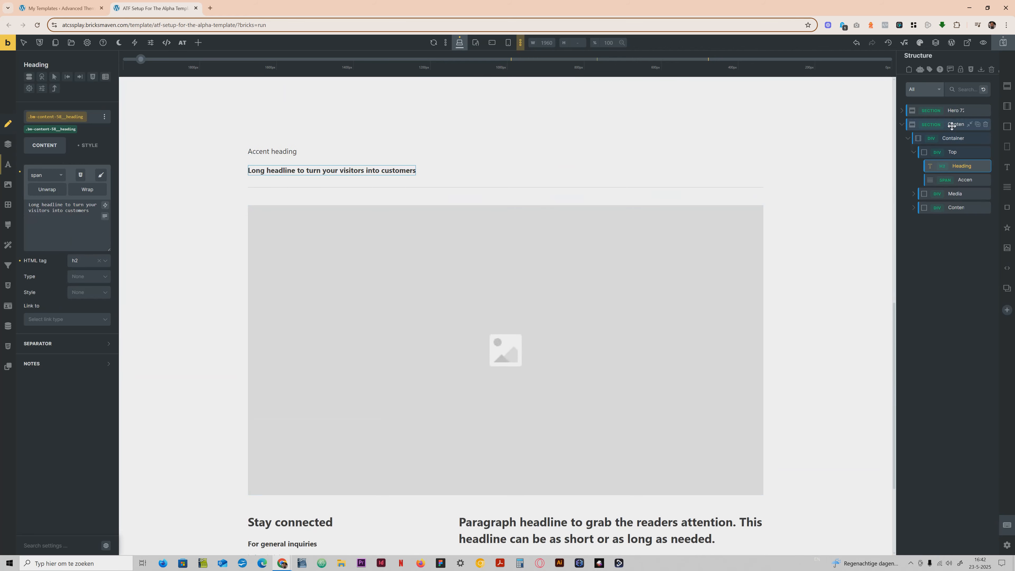
# Compare the text legibility of the Content 58 section in dark mode and light mode.
pyautogui.click(119, 47)
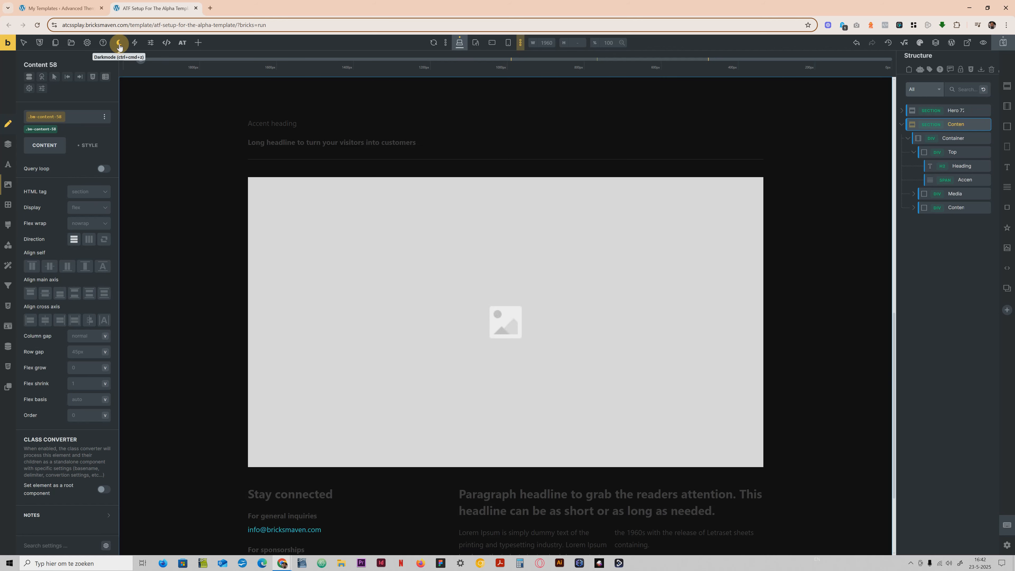
pyautogui.click(119, 47)
pyautogui.click(120, 47)
pyautogui.click(119, 47)
pyautogui.scroll(-3, 416, 335)
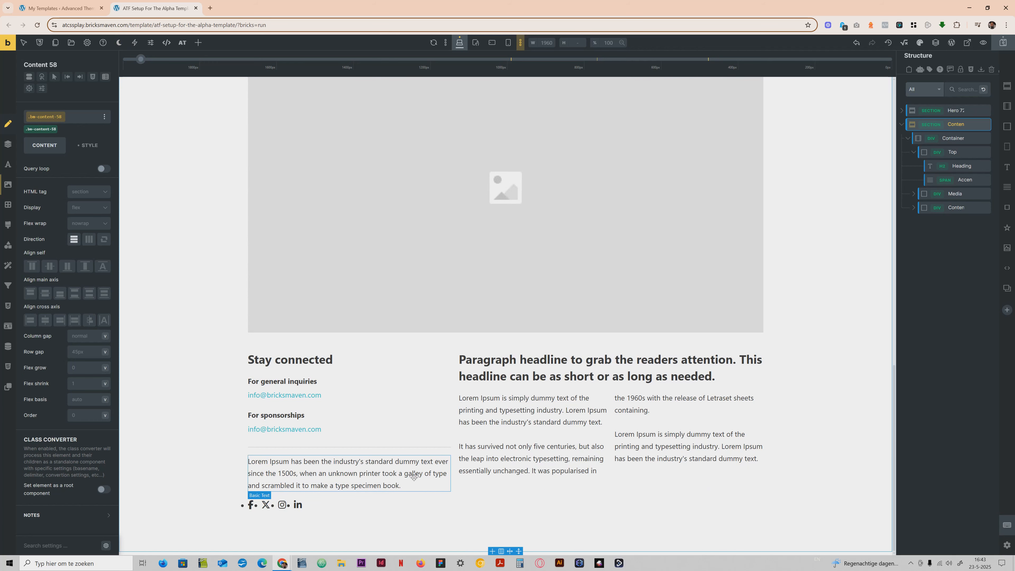
pyautogui.scroll(8, 349, 360)
pyautogui.scroll(-3, 279, 233)
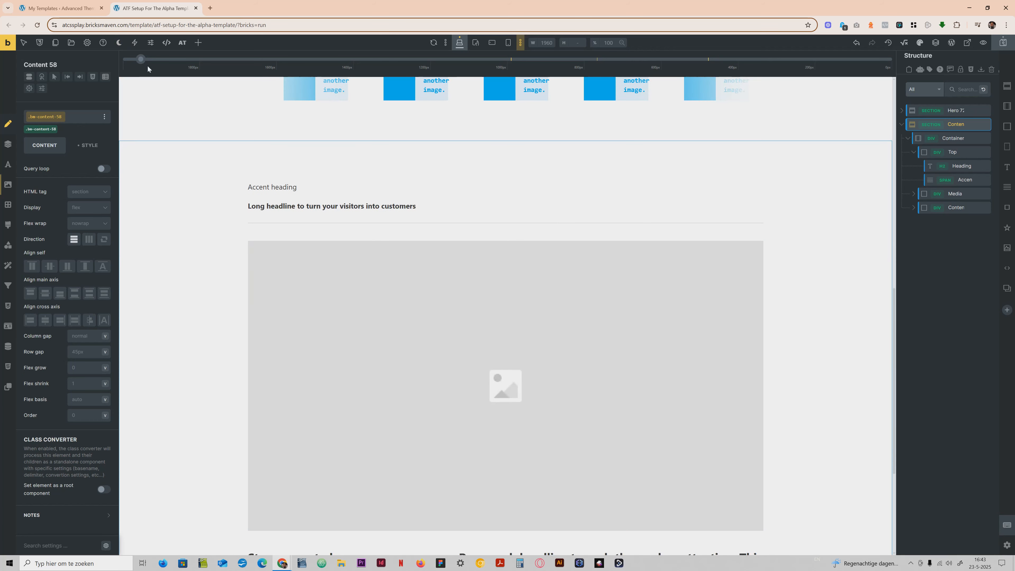
# Switch the canvas to dark mode and set the AT Framework theme style's body typography color to a mid-grey neutral shade.
pyautogui.click(118, 43)
pyautogui.scroll(-5, 276, 186)
pyautogui.scroll(3, 558, 512)
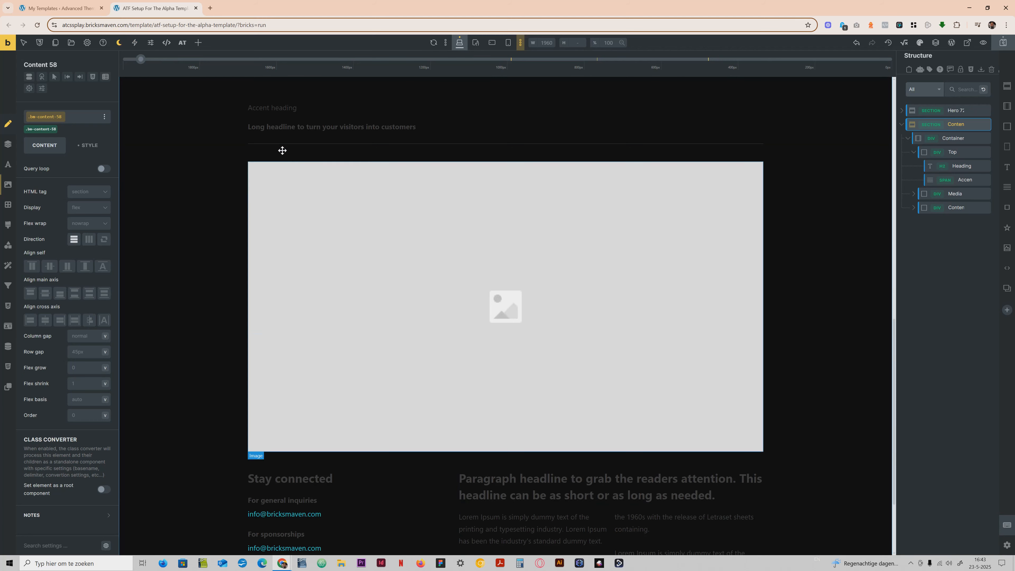
pyautogui.click(87, 43)
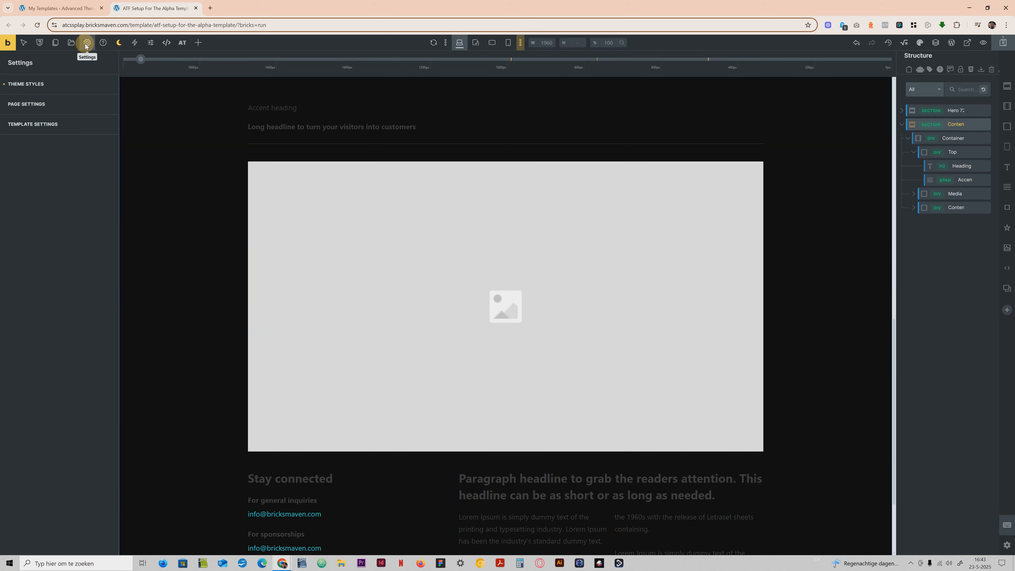
pyautogui.click(62, 82)
pyautogui.click(51, 251)
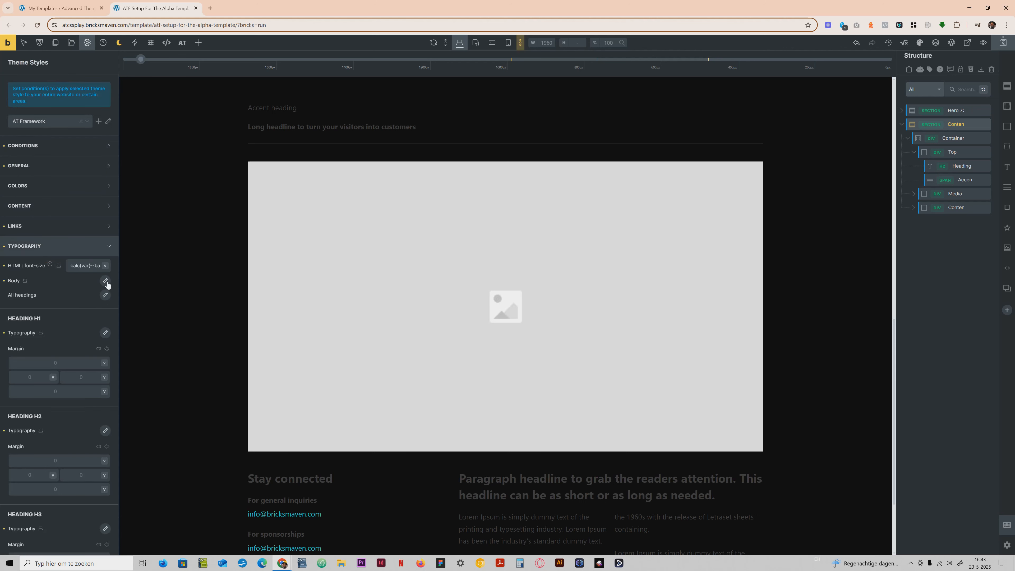
pyautogui.click(105, 280)
pyautogui.click(97, 303)
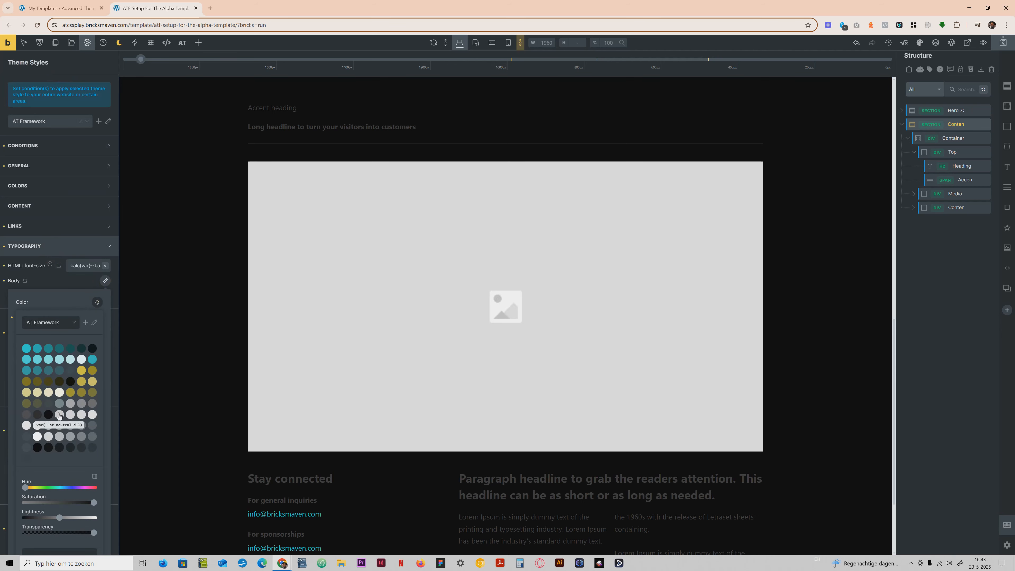
pyautogui.click(82, 403)
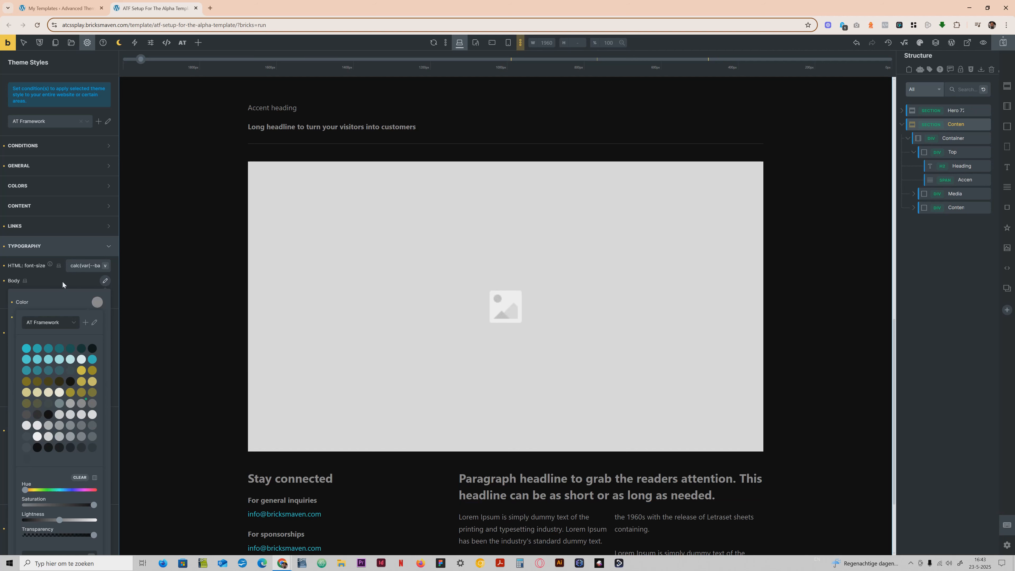
# Set the theme style's color for all headings to the AT Framework variable --at-black, and switch the canvas back to light mode.
pyautogui.click(50, 246)
pyautogui.click(105, 295)
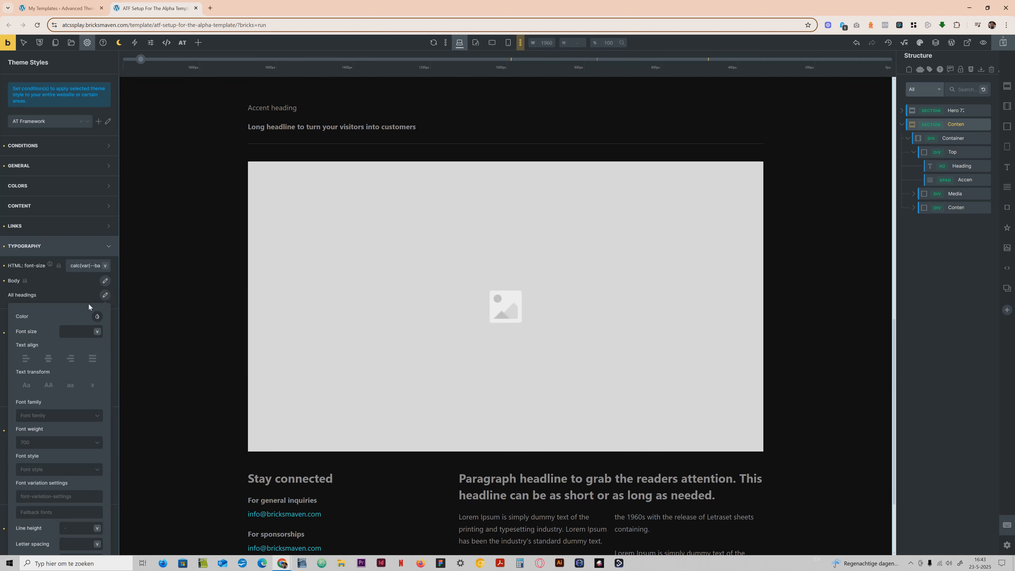
pyautogui.click(97, 316)
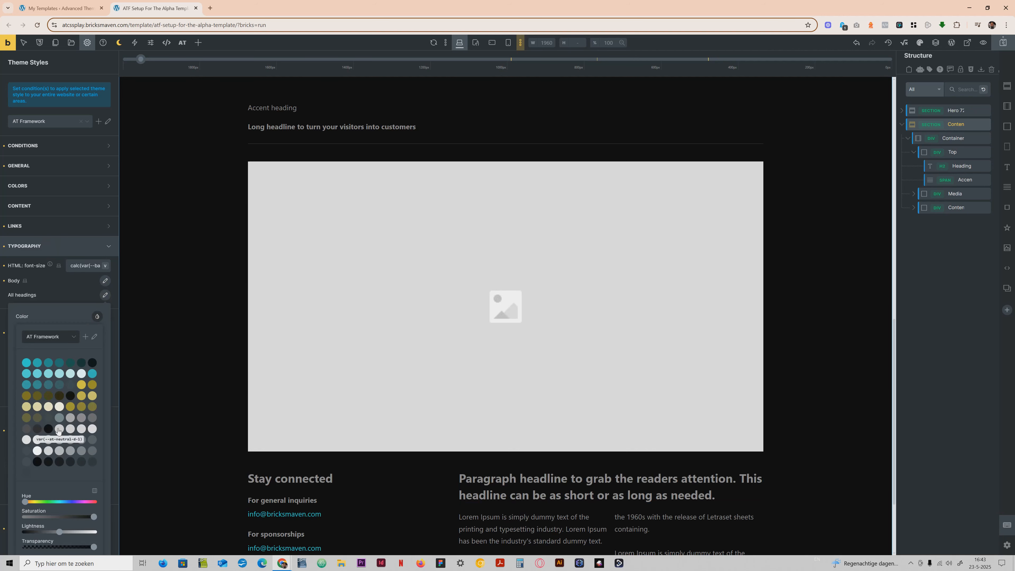
pyautogui.click(47, 429)
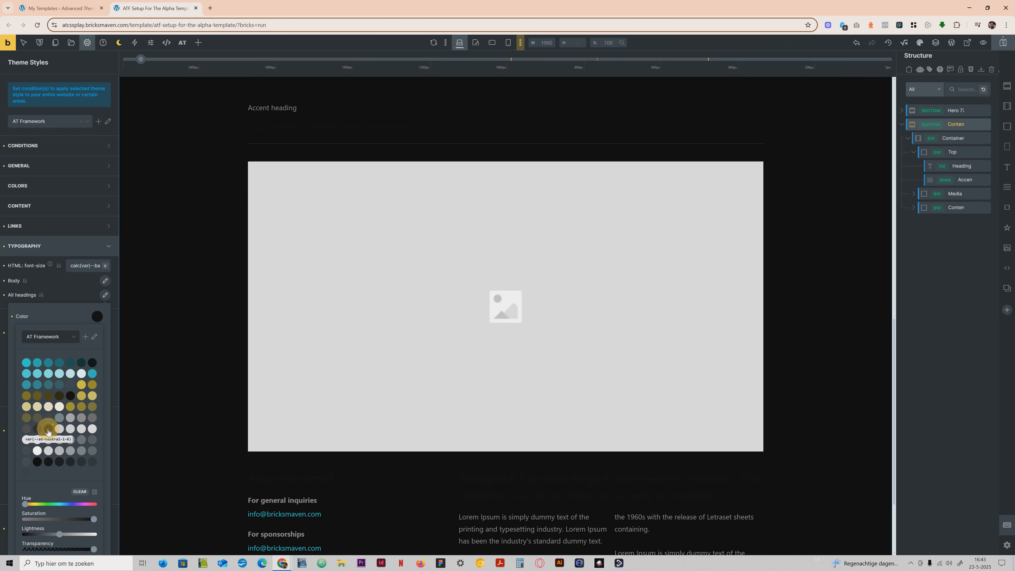
pyautogui.click(59, 421)
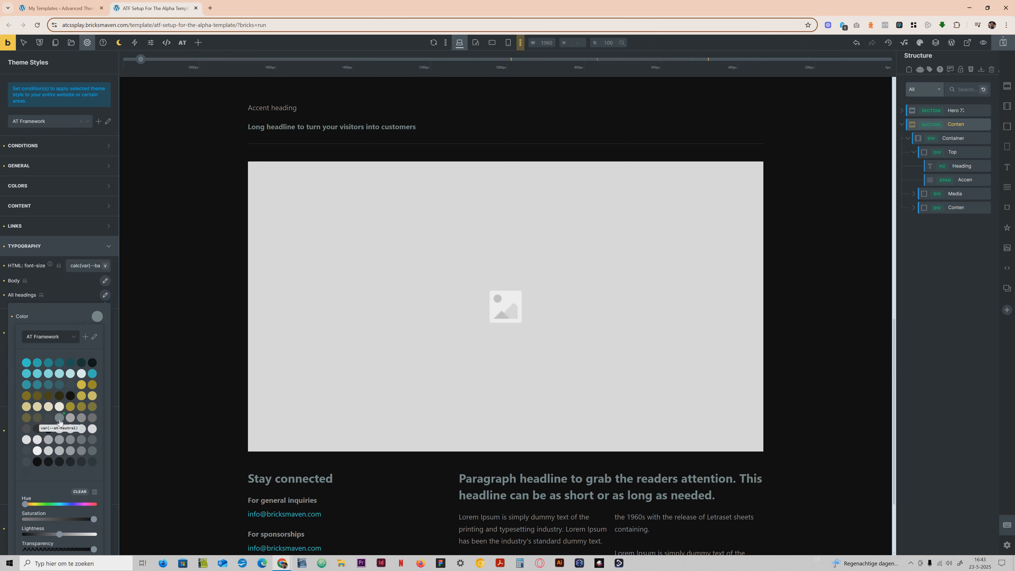
pyautogui.click(38, 451)
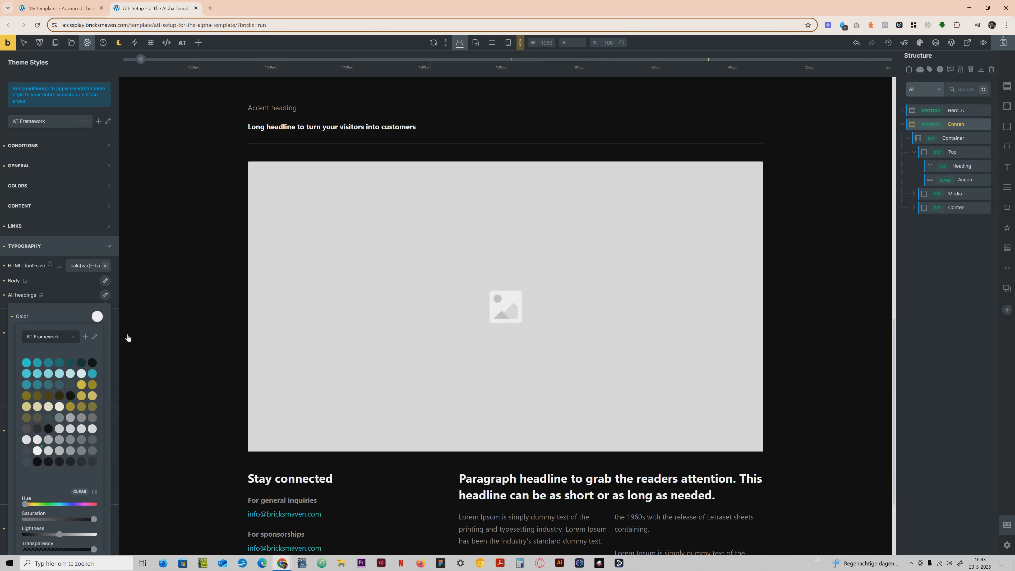
pyautogui.click(80, 290)
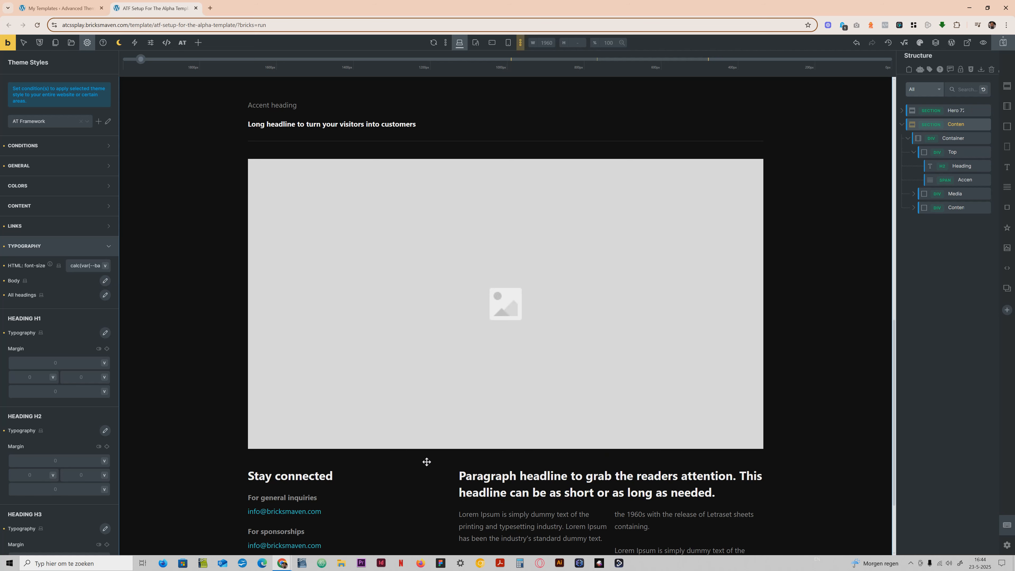
pyautogui.scroll(1, 203, 143)
pyautogui.click(118, 43)
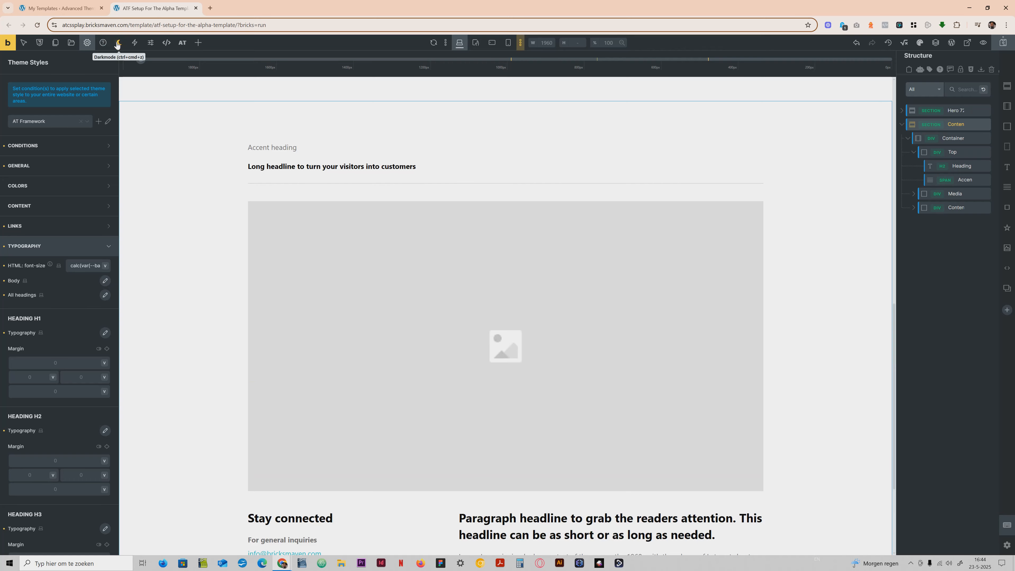
# Compare the Content 58 and Hero 72 sections in dark mode and light mode, ending in light mode.
pyautogui.click(118, 43)
pyautogui.click(117, 43)
pyautogui.click(117, 42)
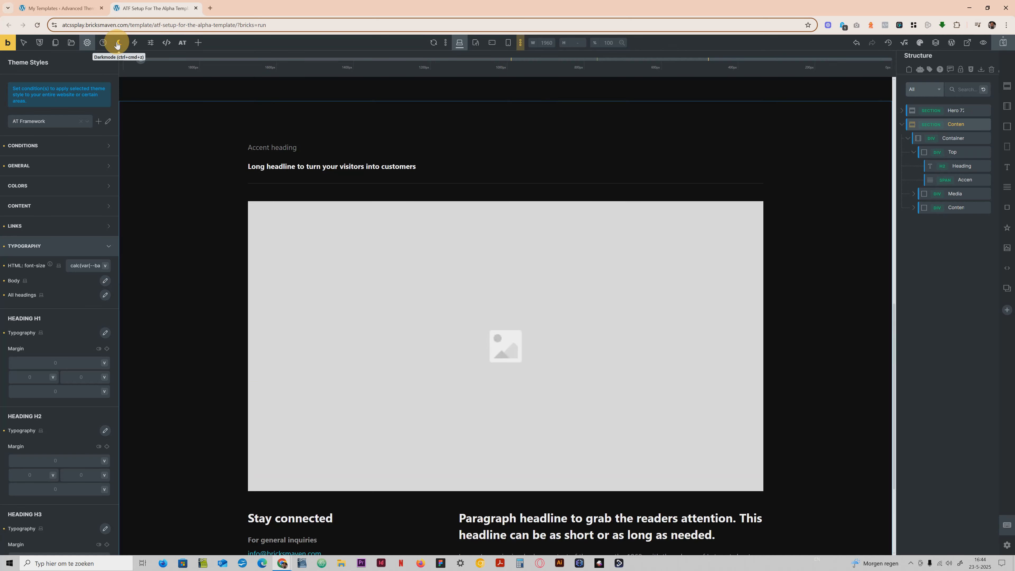
pyautogui.click(118, 43)
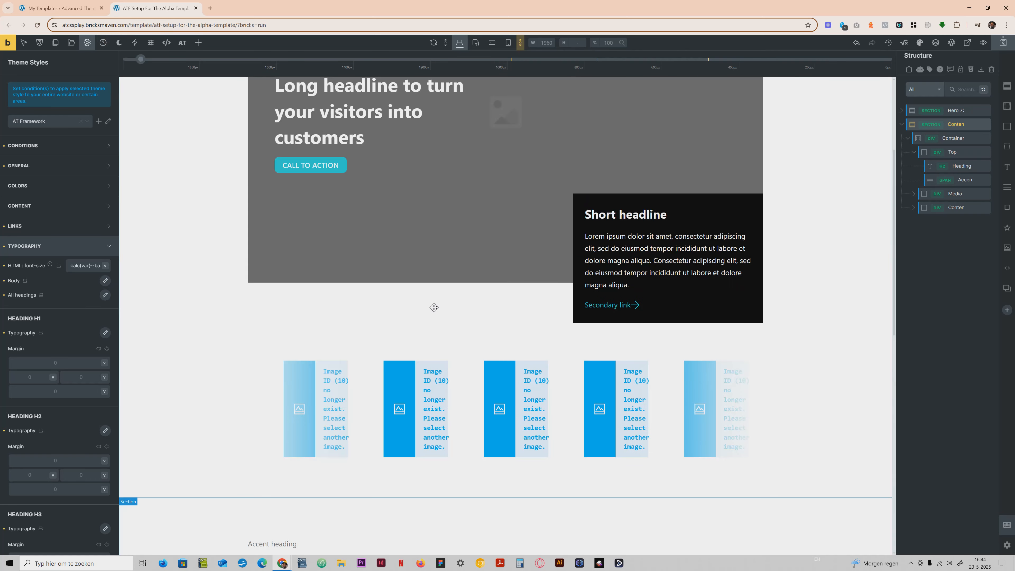
pyautogui.click(117, 43)
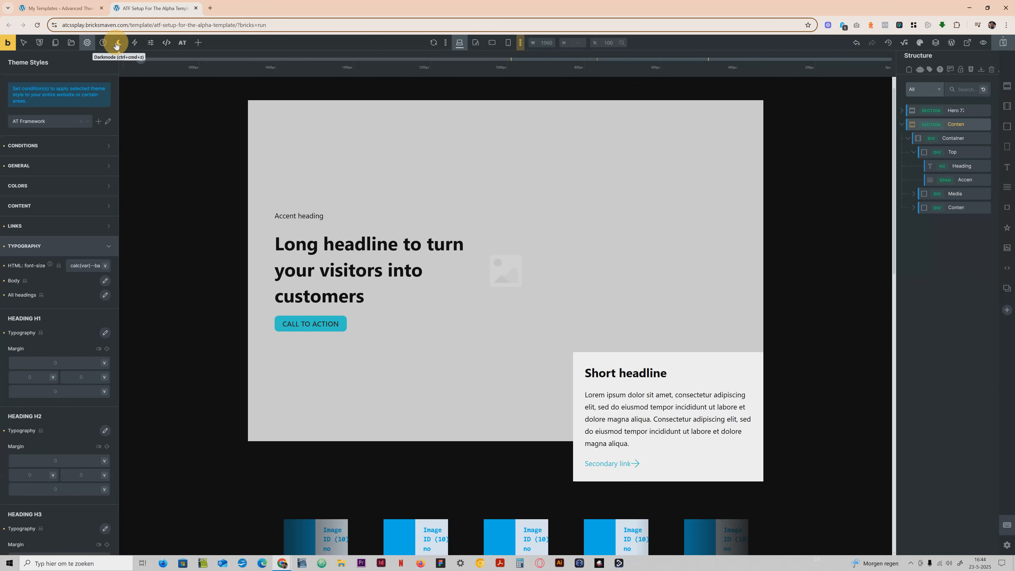
pyautogui.click(118, 43)
# Inspect the typography styling of the Hero 72 section's main heading, and return to its content settings.
pyautogui.click(317, 261)
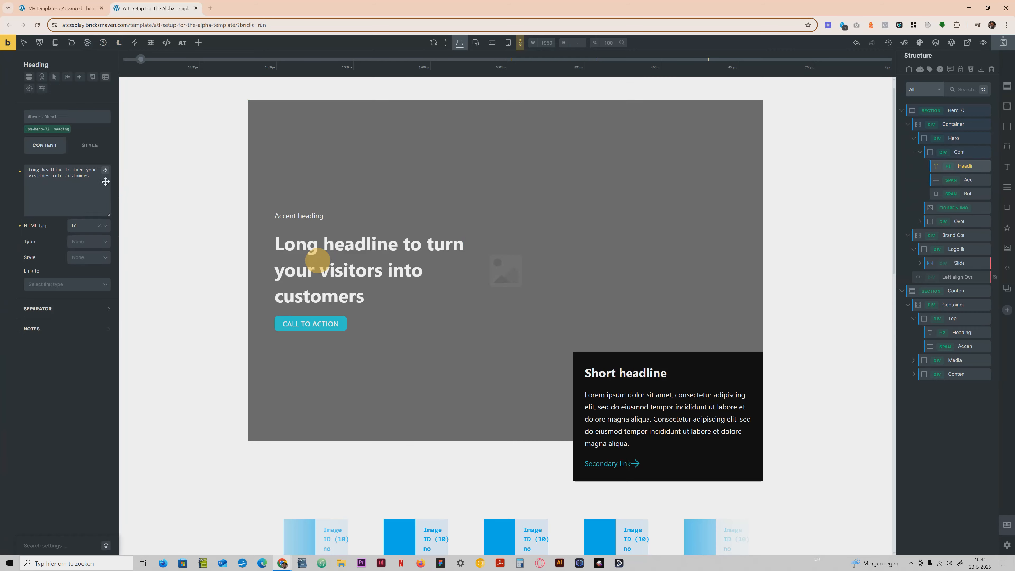
pyautogui.click(86, 146)
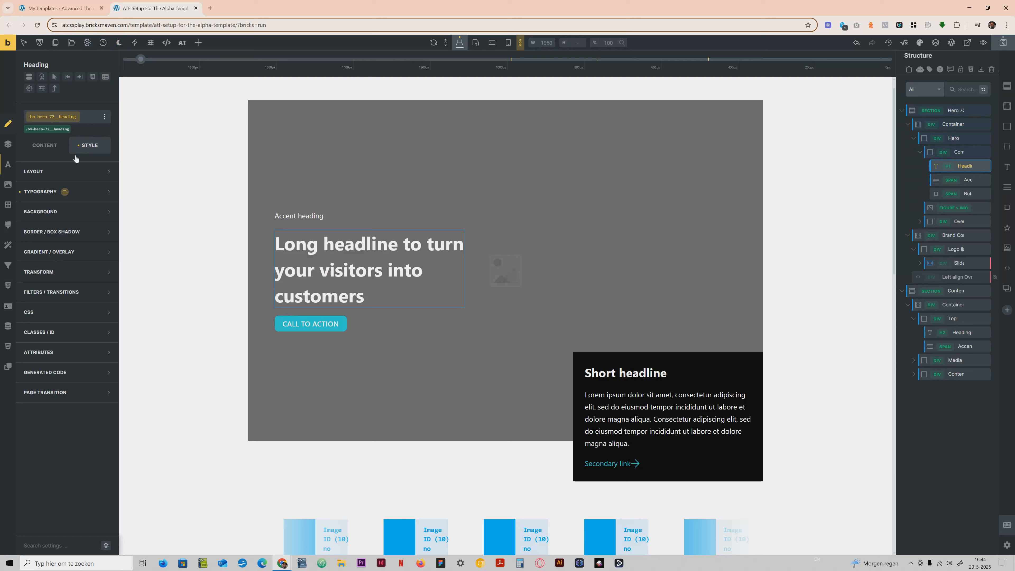
pyautogui.click(82, 194)
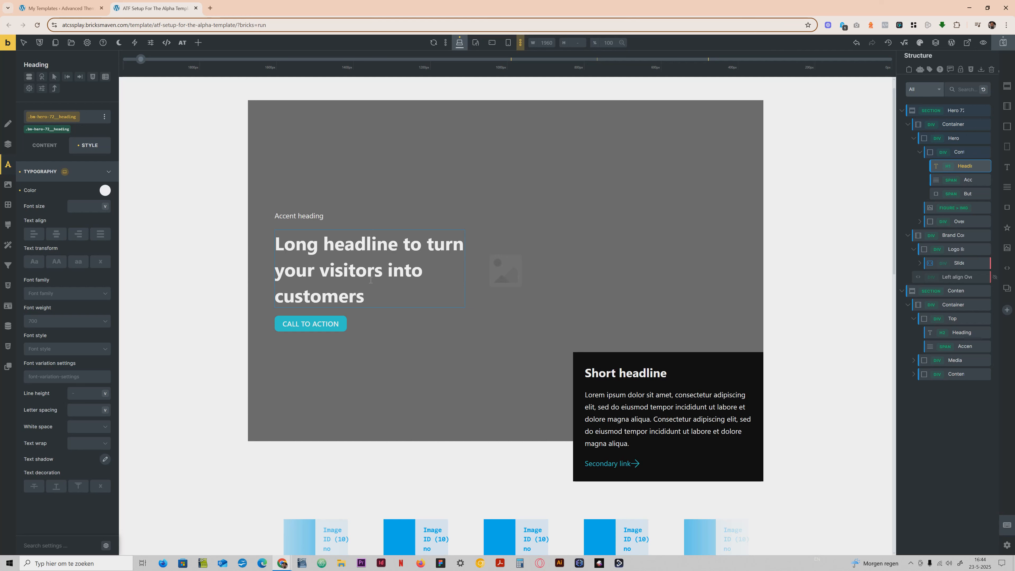
pyautogui.click(84, 171)
pyautogui.click(40, 148)
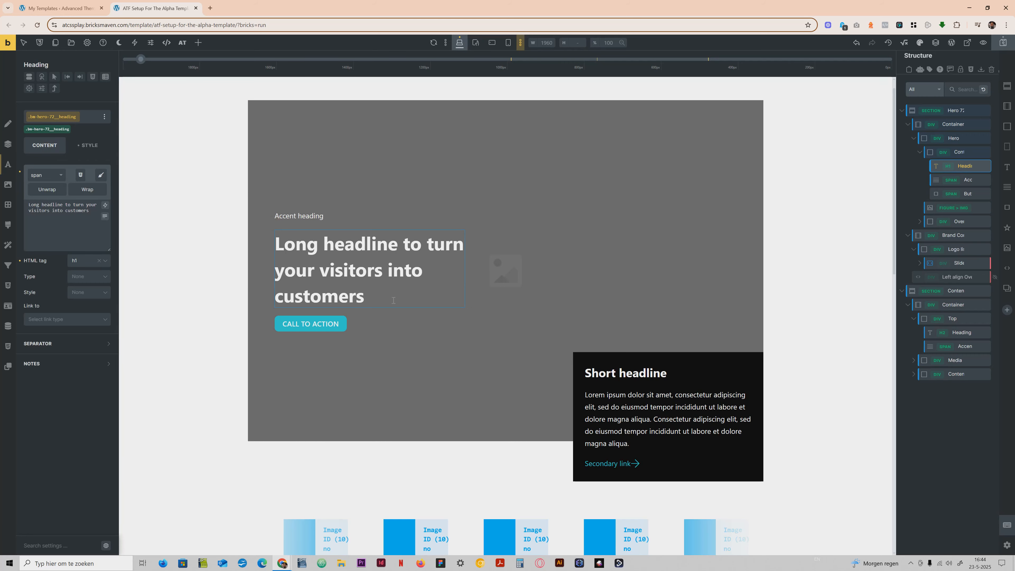
# Compare the headings of the Hero 72 and Content 58 sections, and select the paragraph text in the hero's overlay card.
pyautogui.scroll(-5, 491, 380)
pyautogui.scroll(-7, 478, 375)
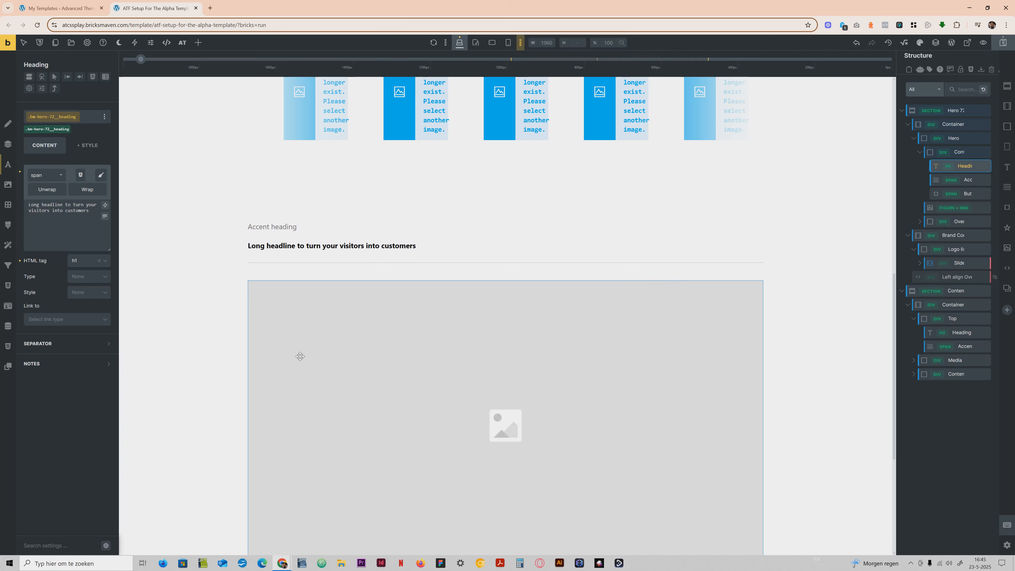
pyautogui.scroll(6, 297, 353)
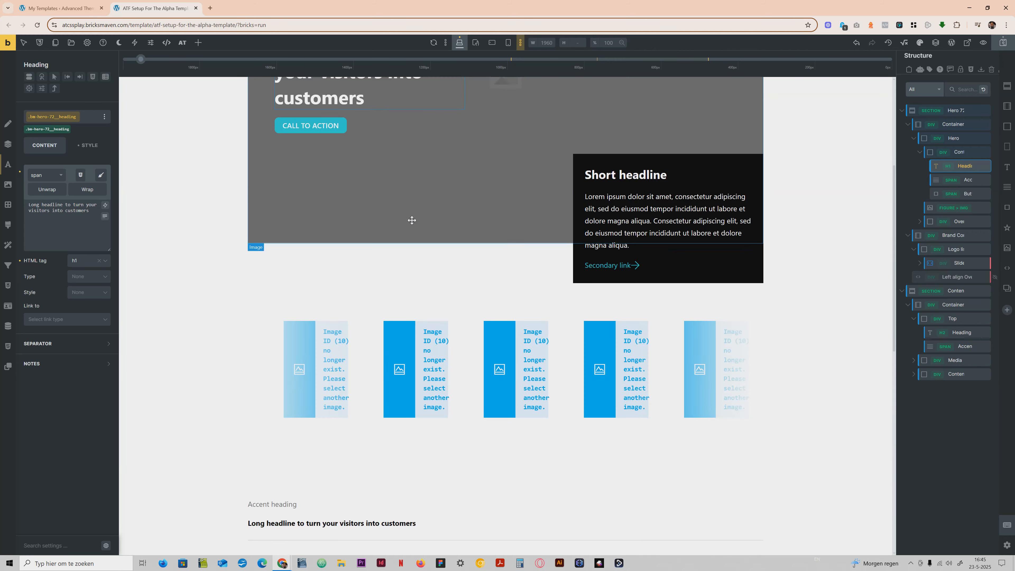
pyautogui.scroll(3, 410, 220)
pyautogui.scroll(-8, 629, 257)
pyautogui.scroll(-5, 542, 281)
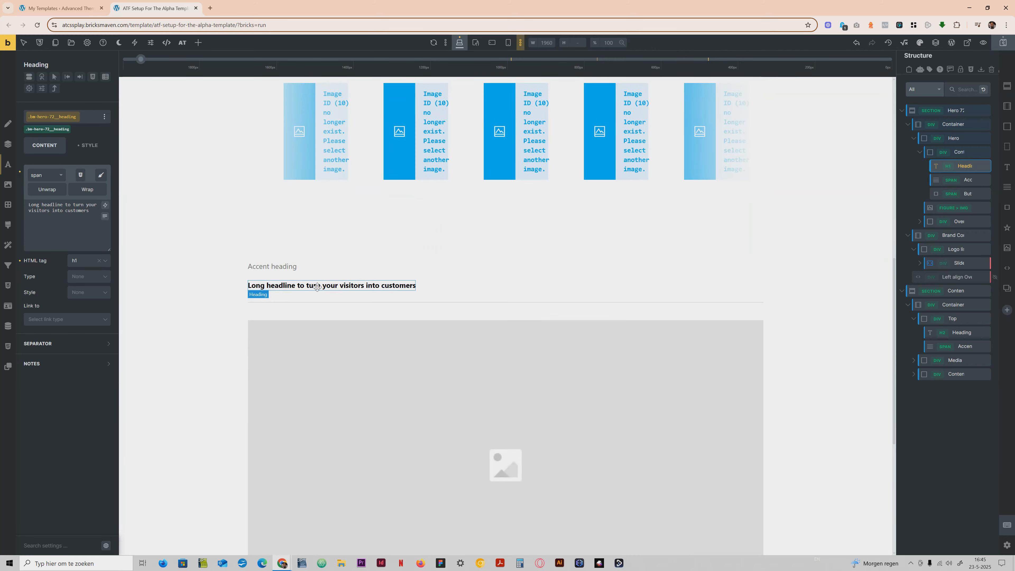
pyautogui.scroll(10, 396, 250)
pyautogui.scroll(5, 702, 244)
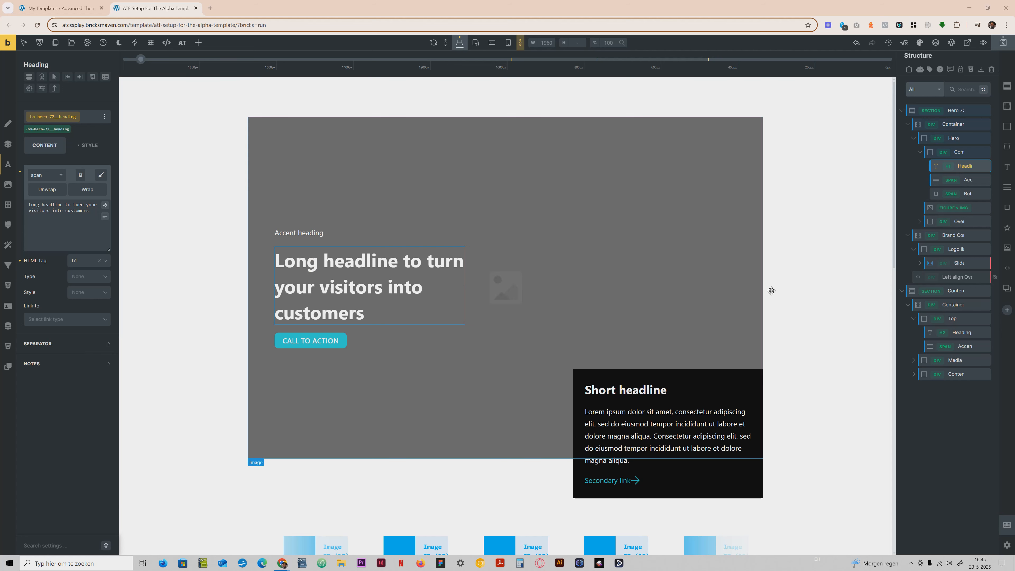
pyautogui.click(636, 389)
pyautogui.click(642, 429)
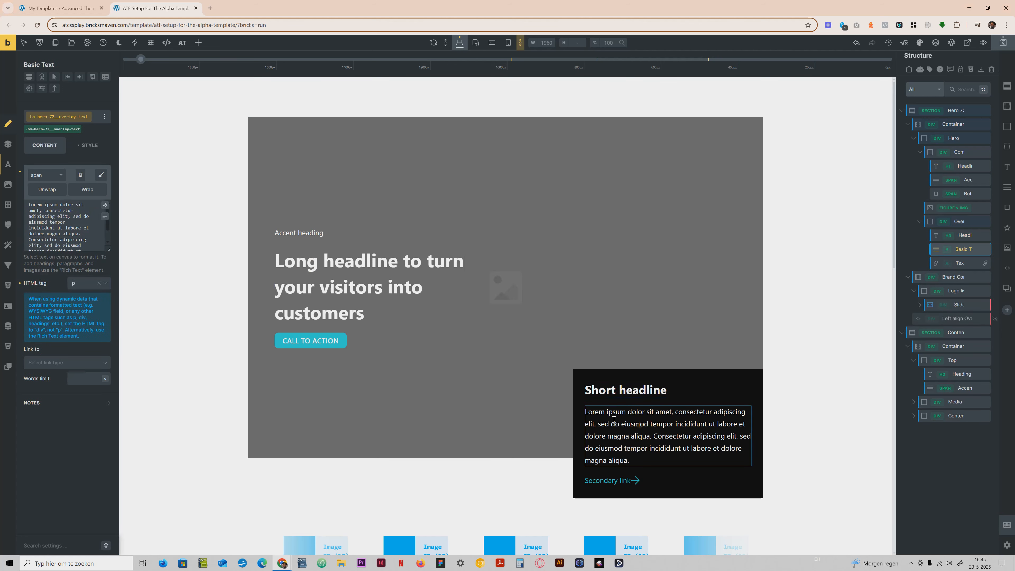